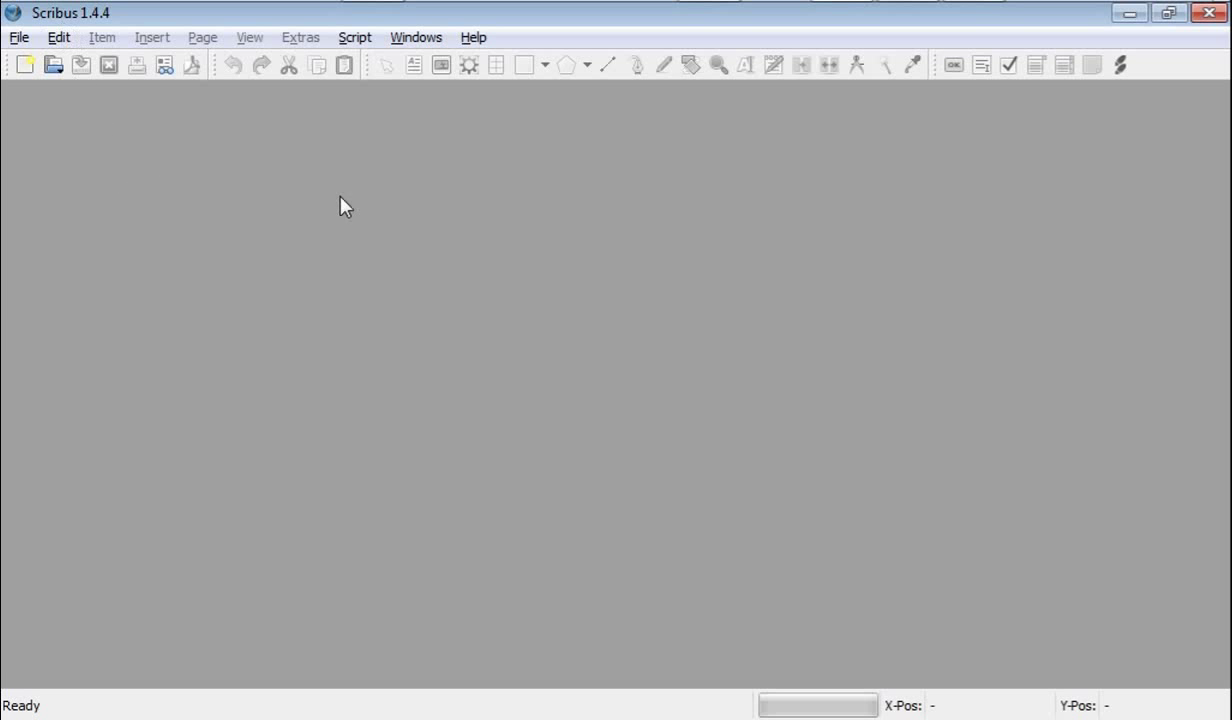
Create a new document from the '5.25 x 8 Novel' template under Own Templates.
left_click(20, 38)
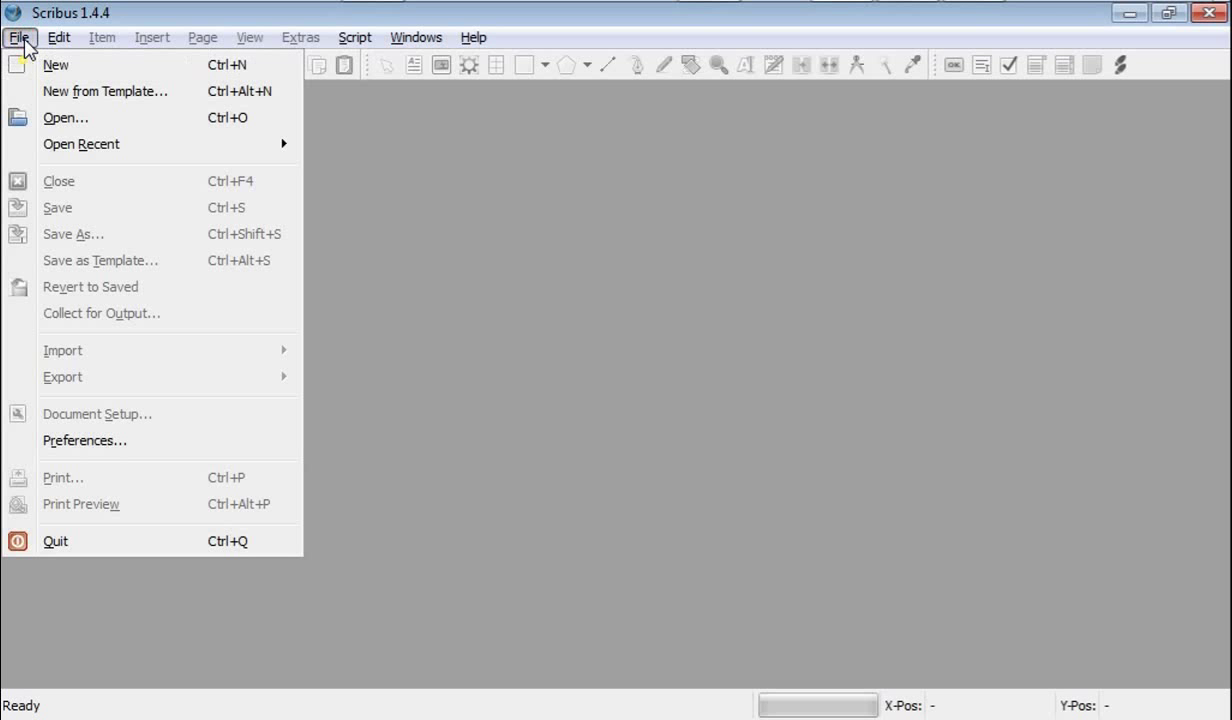
left_click(51, 92)
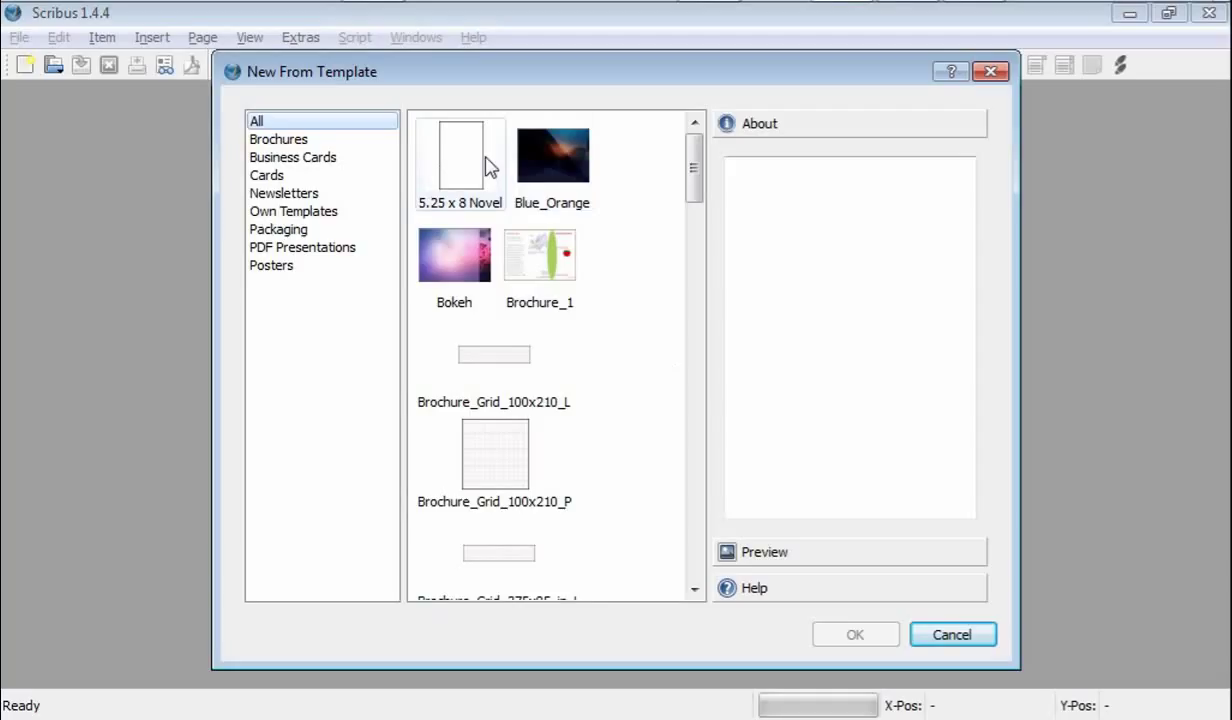
left_click(328, 213)
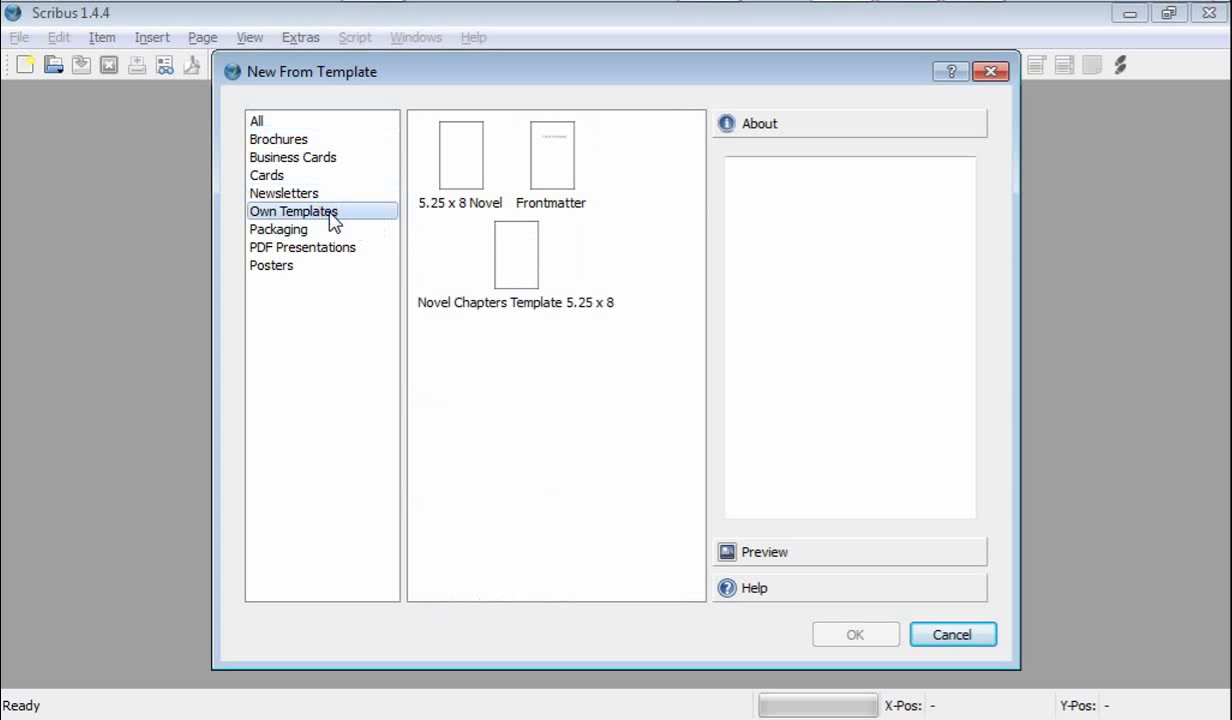
left_click(462, 173)
left_click(855, 634)
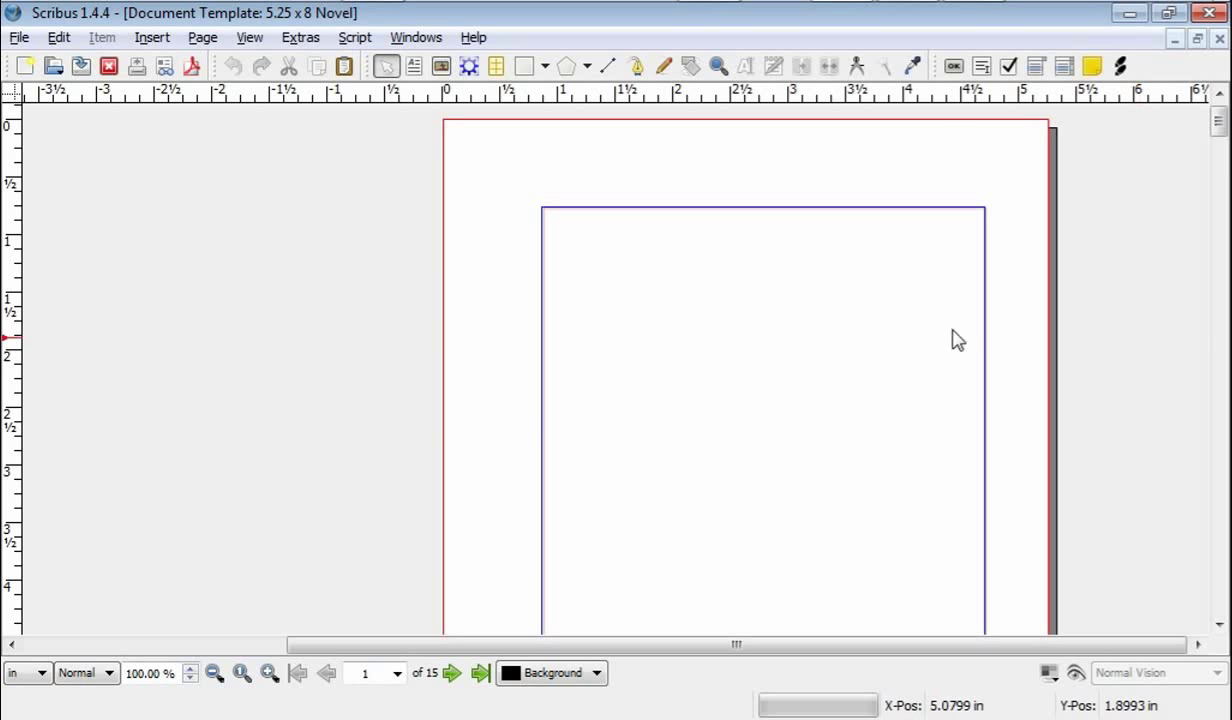
left_click(214, 673)
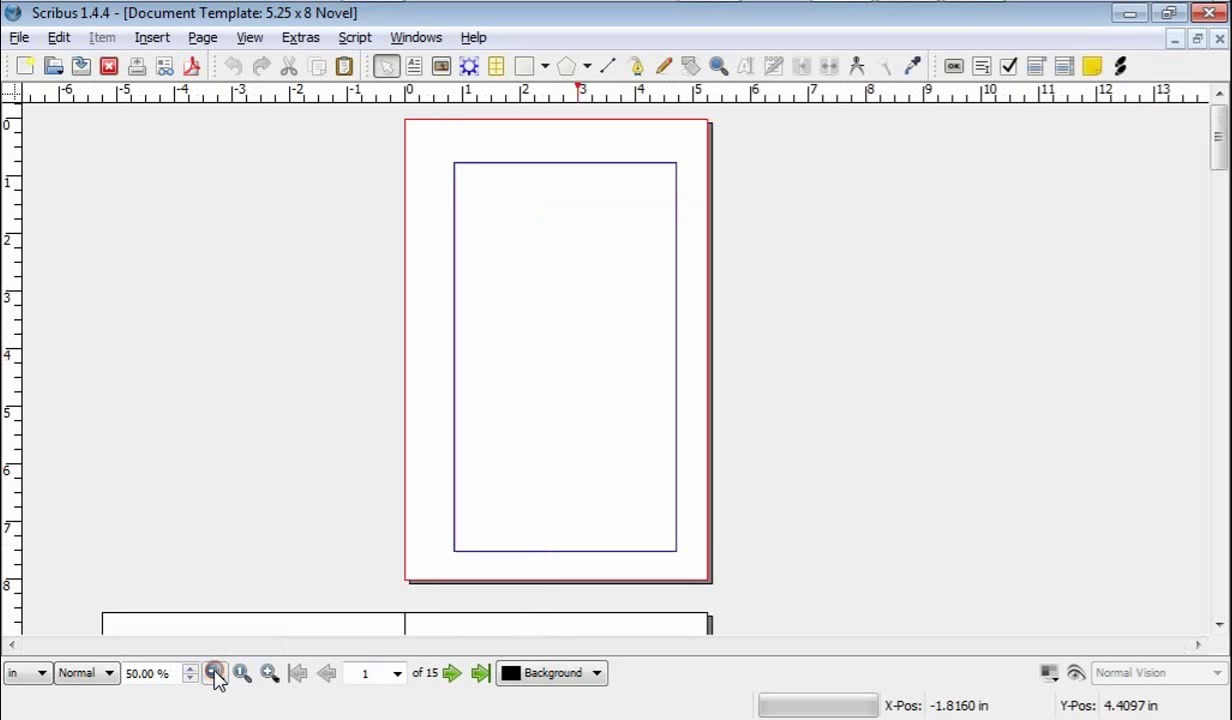
scroll(289, 396, "down", 5)
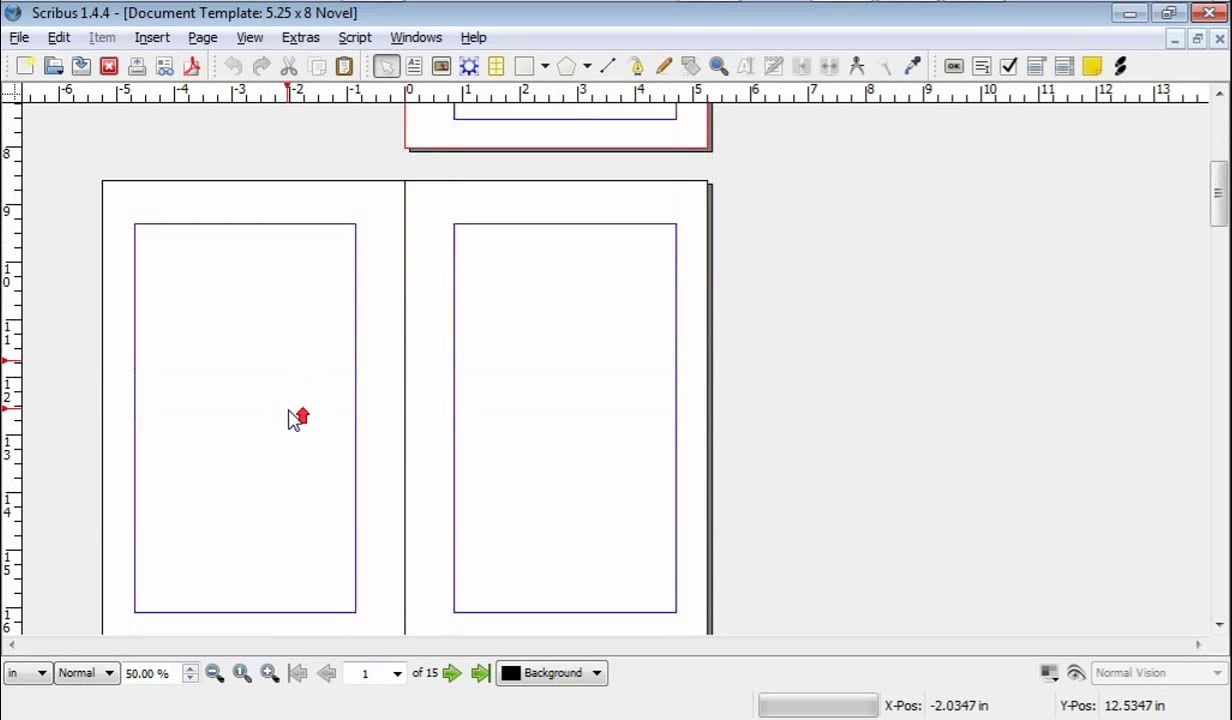
scroll(296, 418, "up", 5)
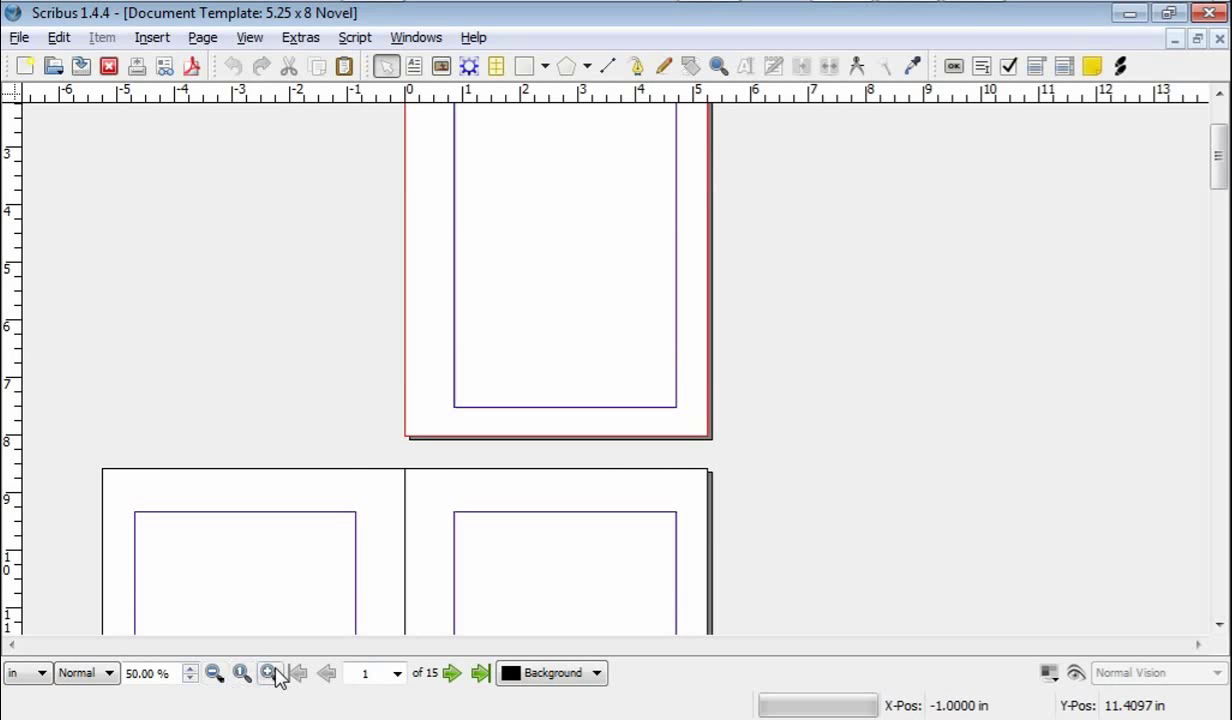
left_click(270, 673)
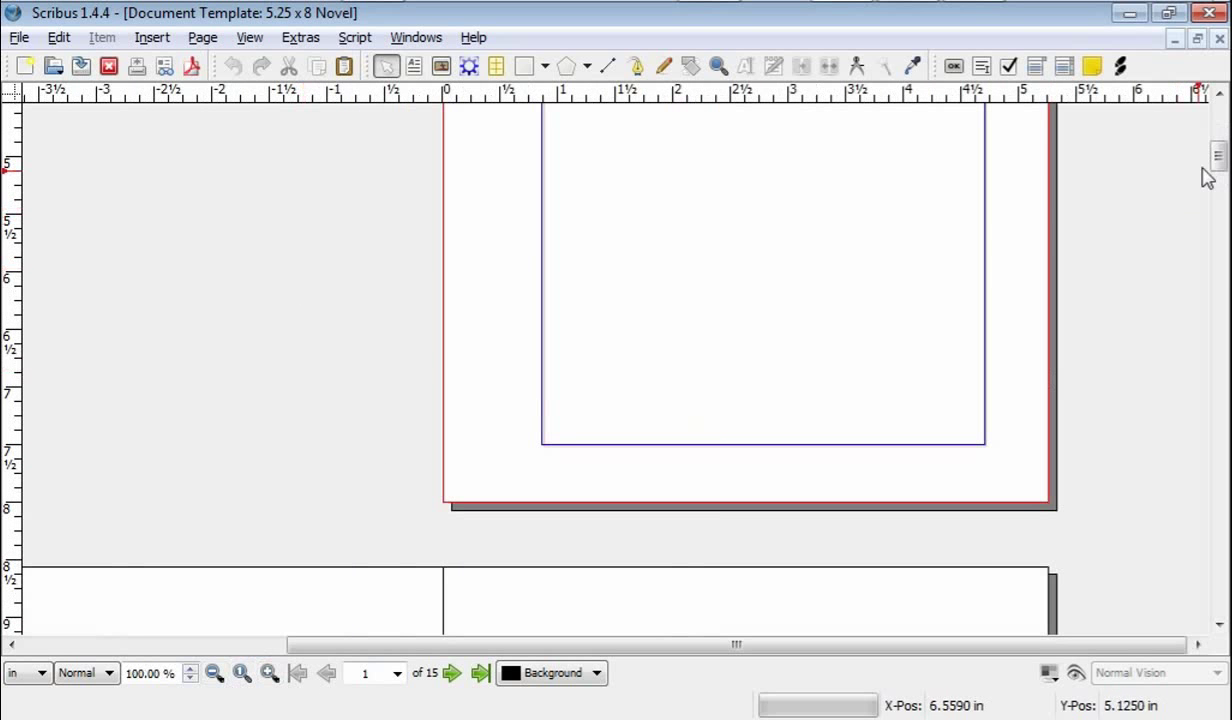
left_click_drag(1218, 160, 1221, 118)
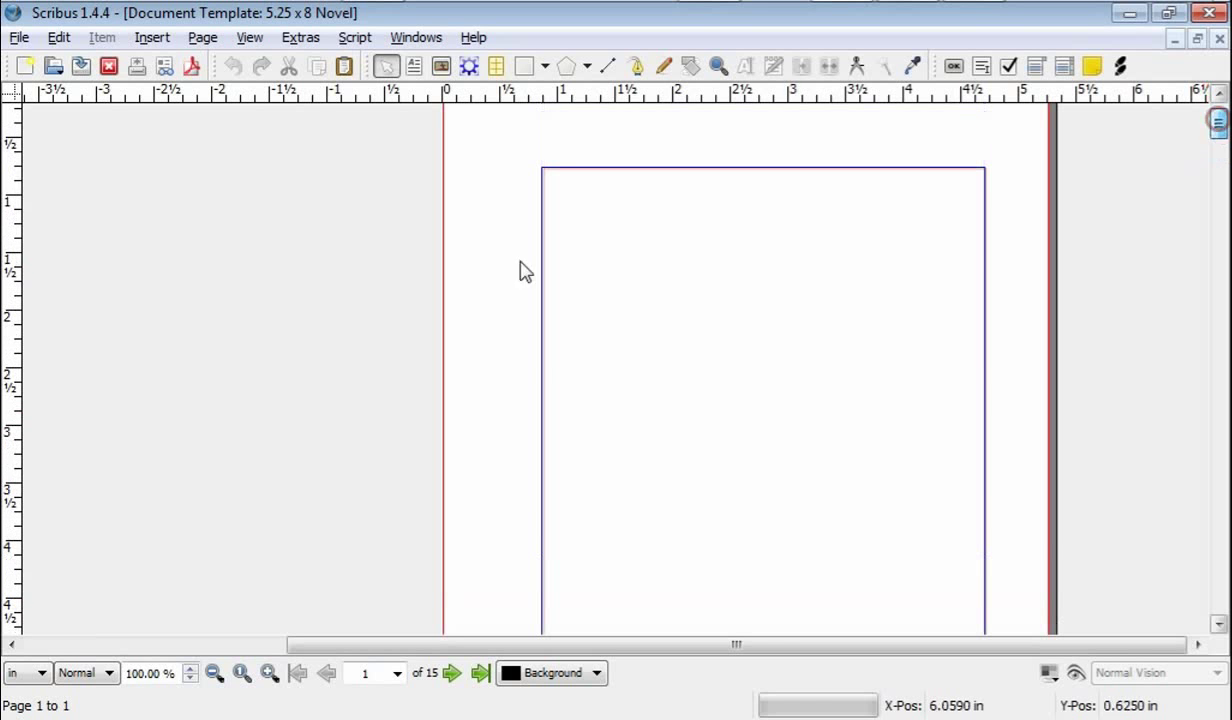
Copy the selected manuscript text in Atlantis, then clear the selection.
key("alt+Tab")
key("alt+Tab")
key("alt+Tab")
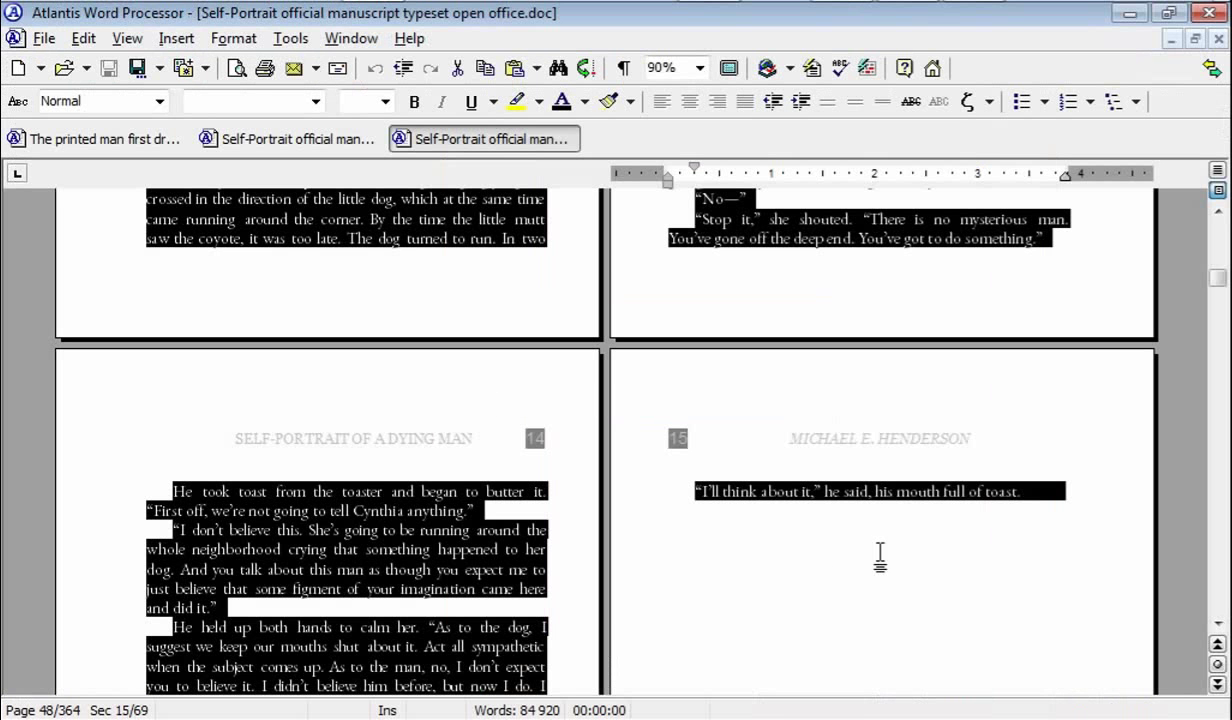
right_click(307, 232)
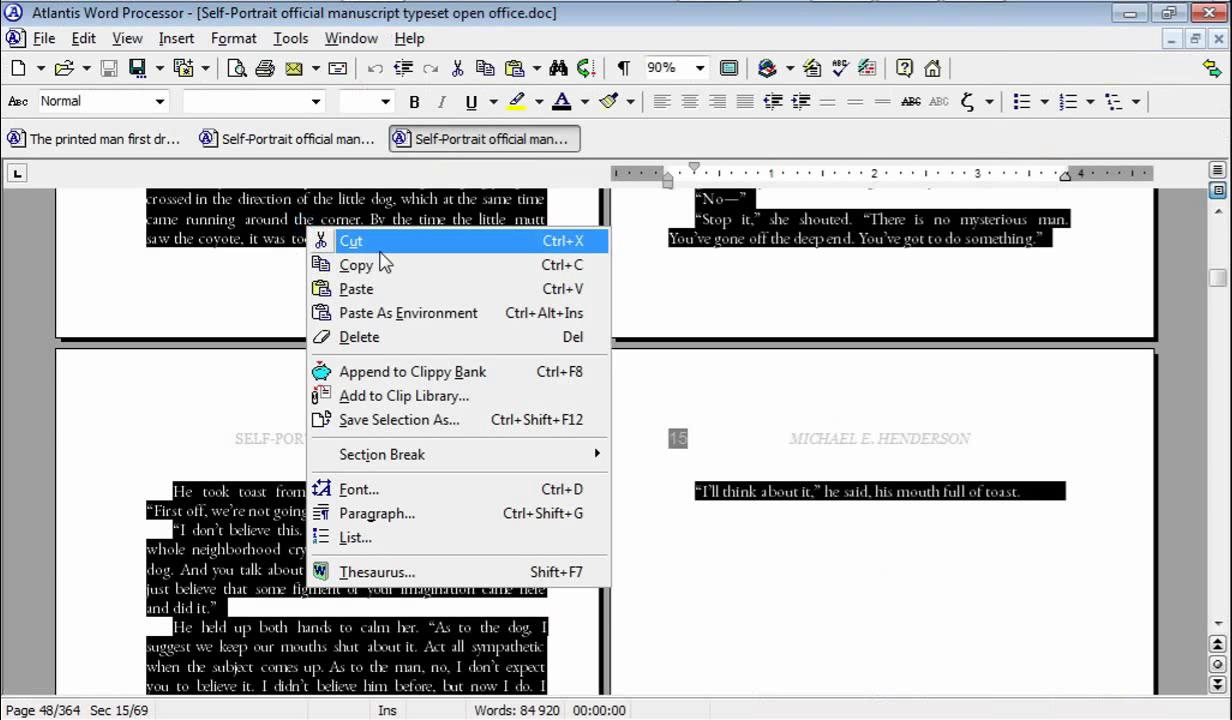
left_click(360, 265)
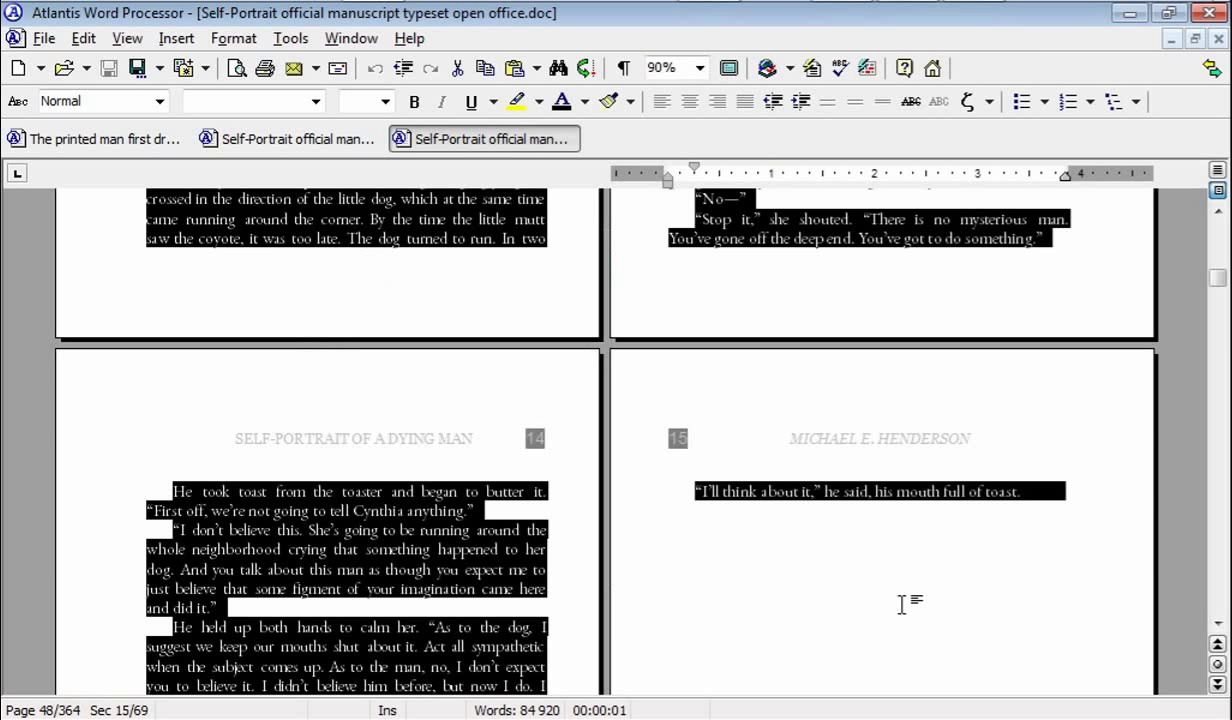
scroll(902, 603, "up", 4)
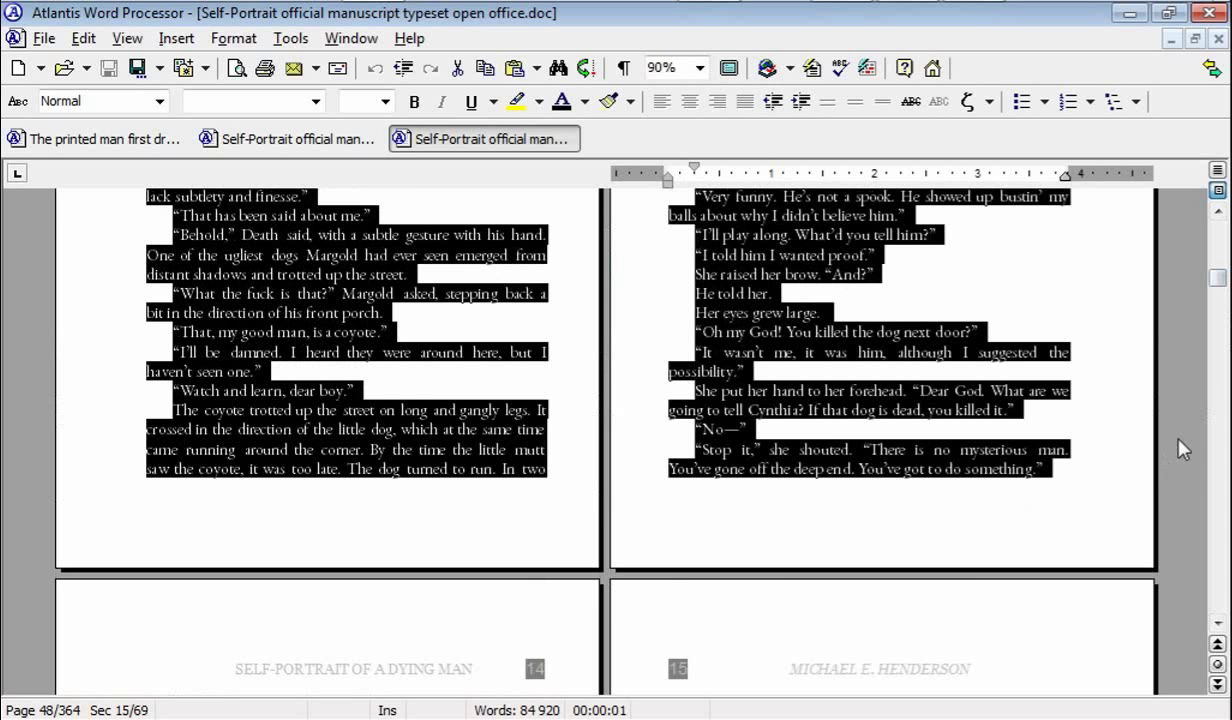
left_click(1177, 437)
left_click(920, 582)
Page through the manuscript's Acknowledgments and PART ONE pages to chapter 1's opening text.
left_click(1216, 272)
left_click_drag(1216, 272, 1217, 232)
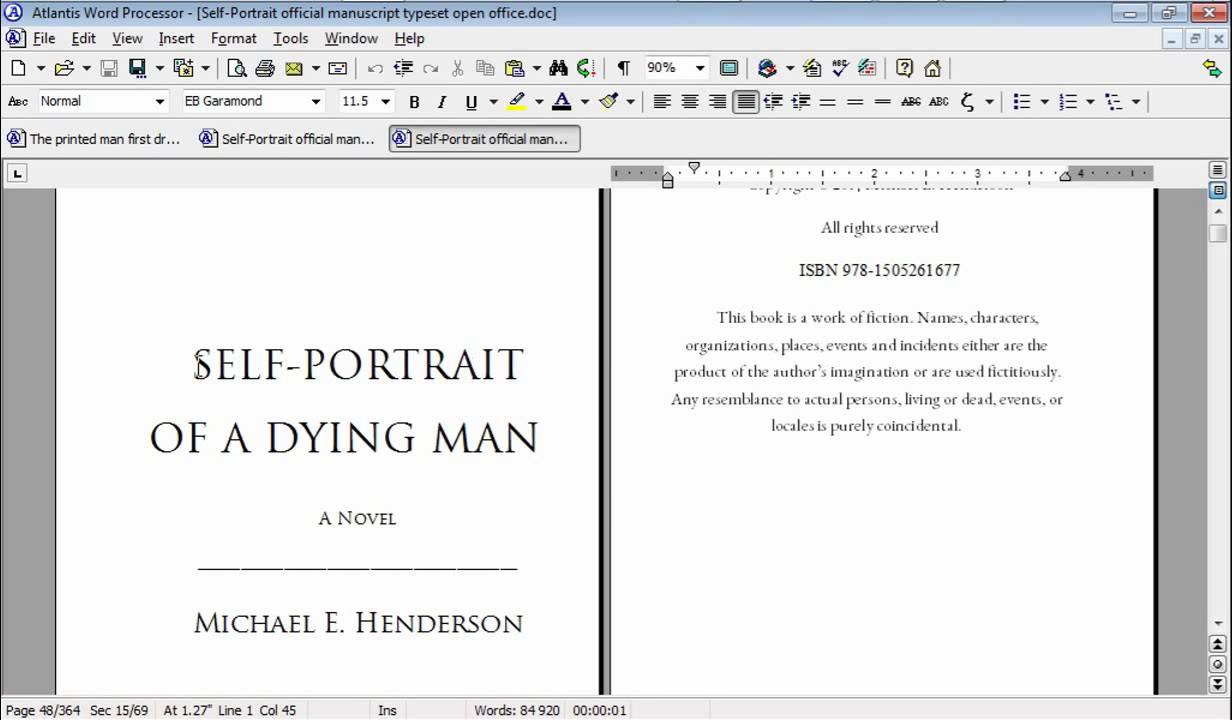
scroll(742, 438, "down", 3)
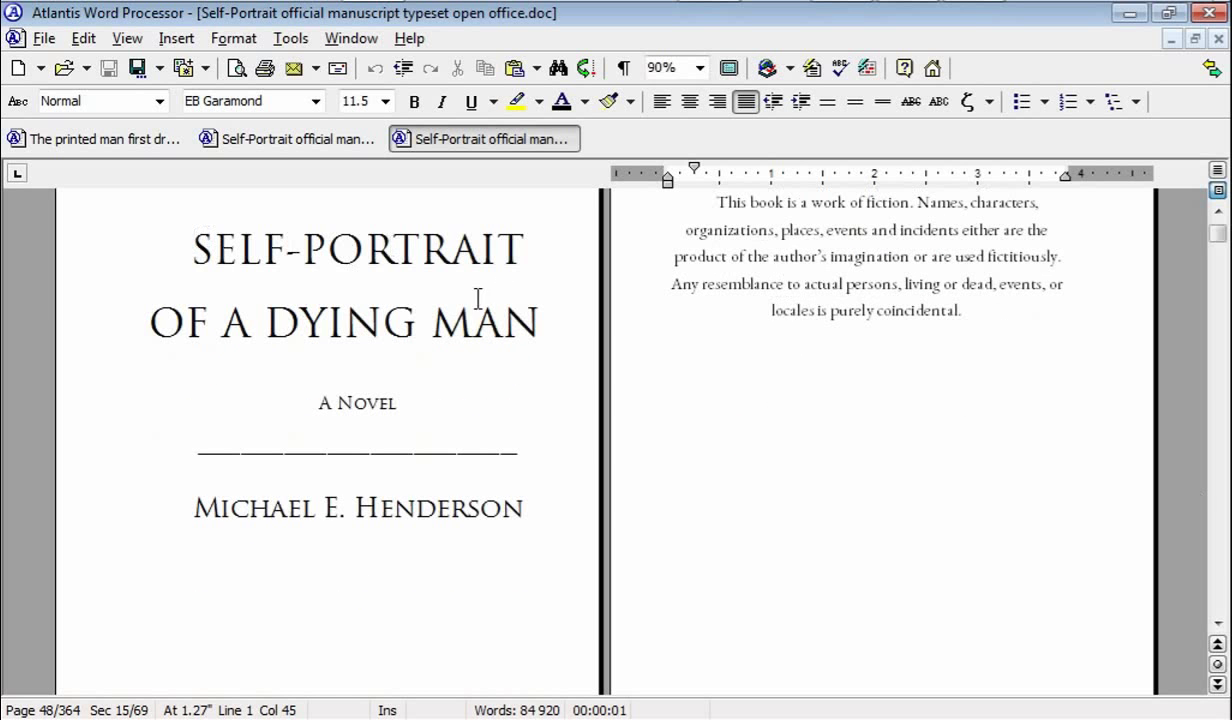
left_click(1215, 499)
left_click(1220, 502)
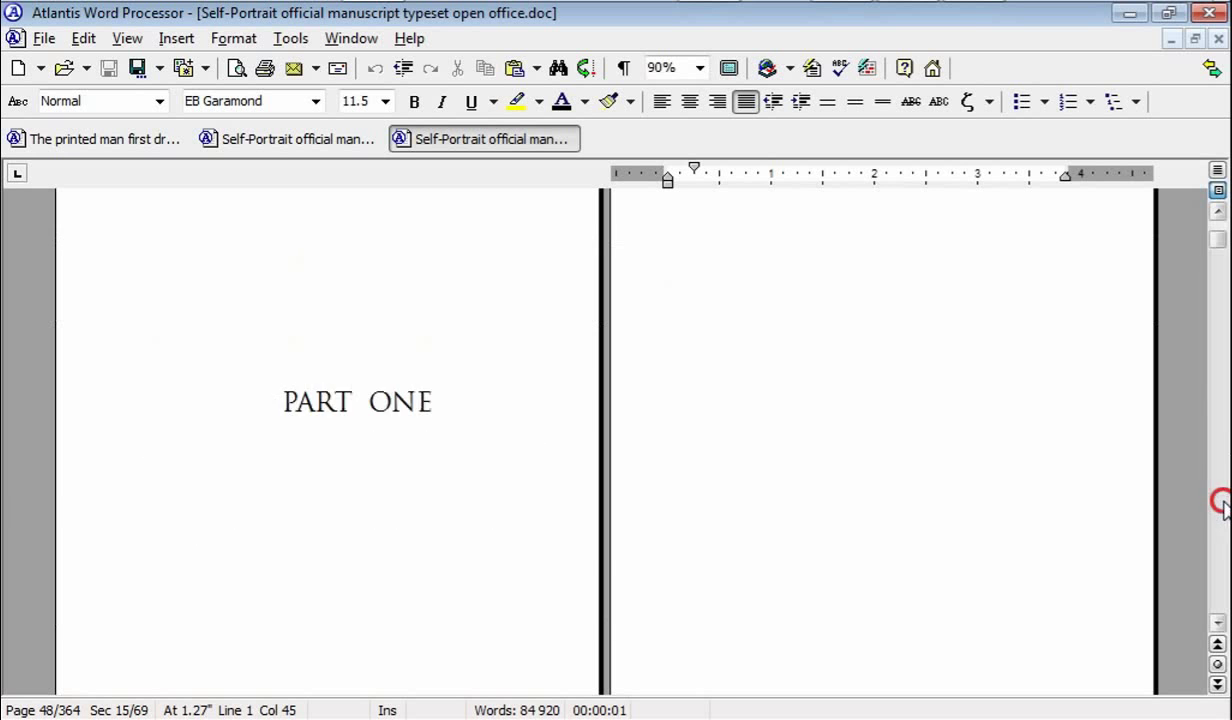
left_click(1220, 502)
left_click(1220, 505)
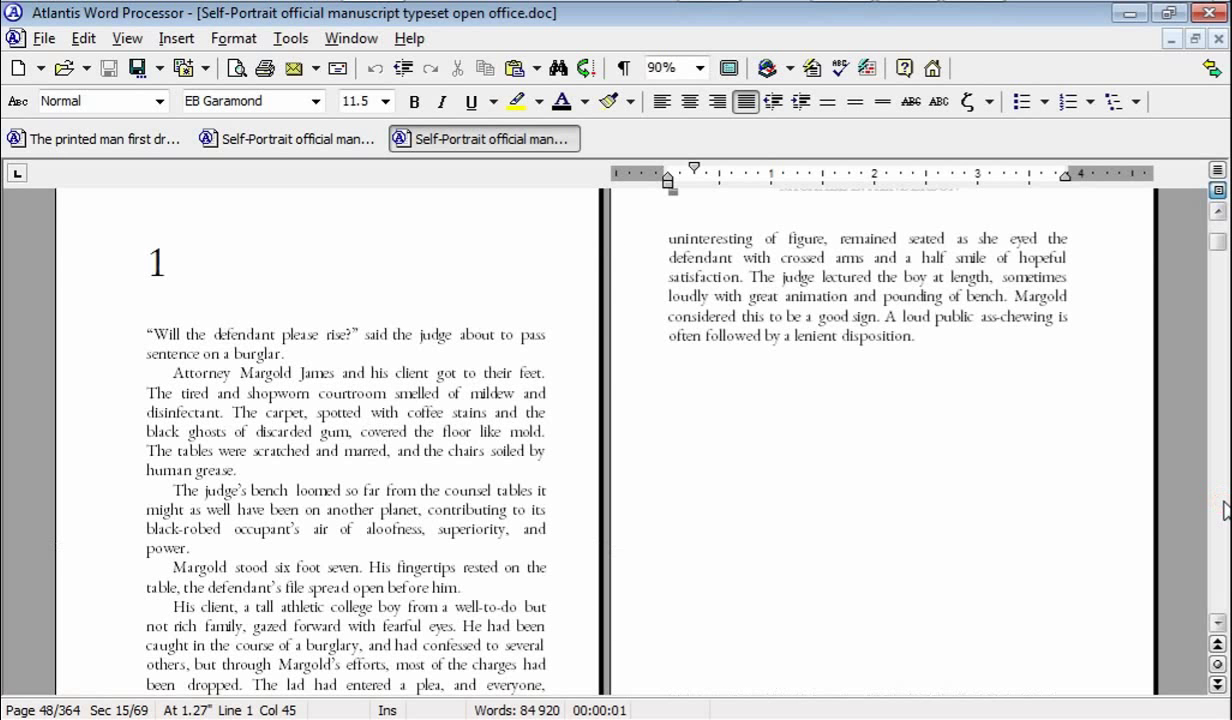
scroll(399, 388, "up", 3)
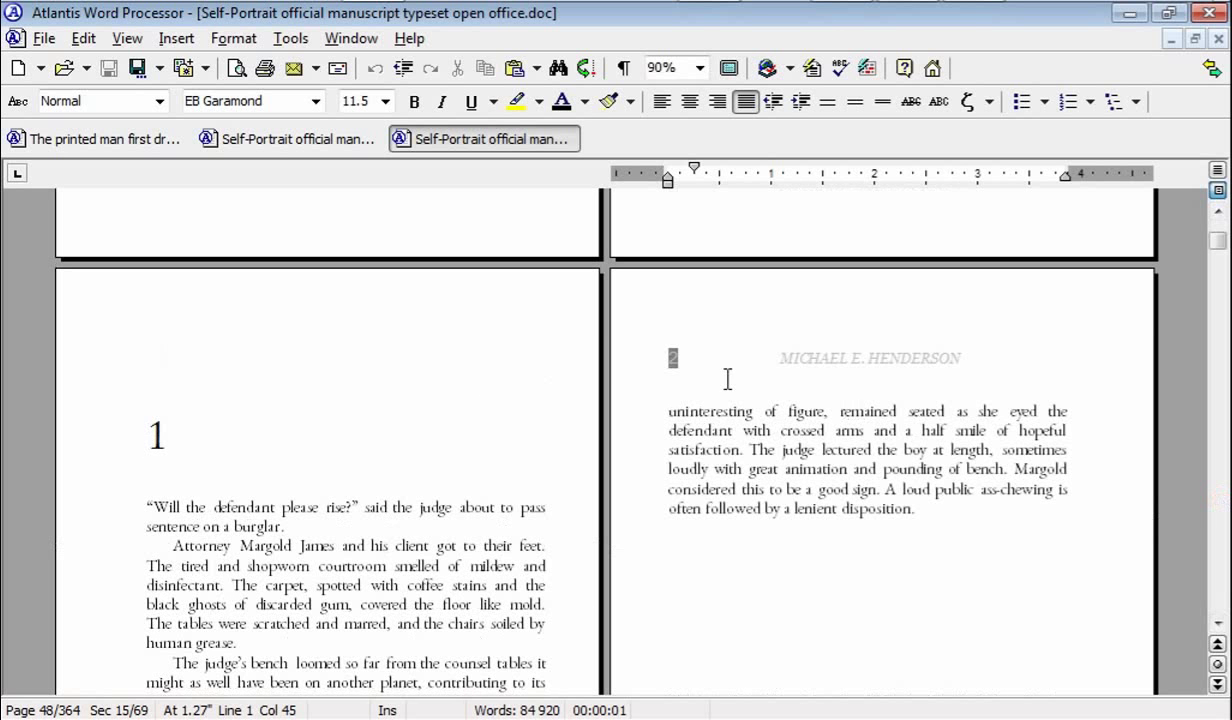
scroll(880, 385, "down", 2)
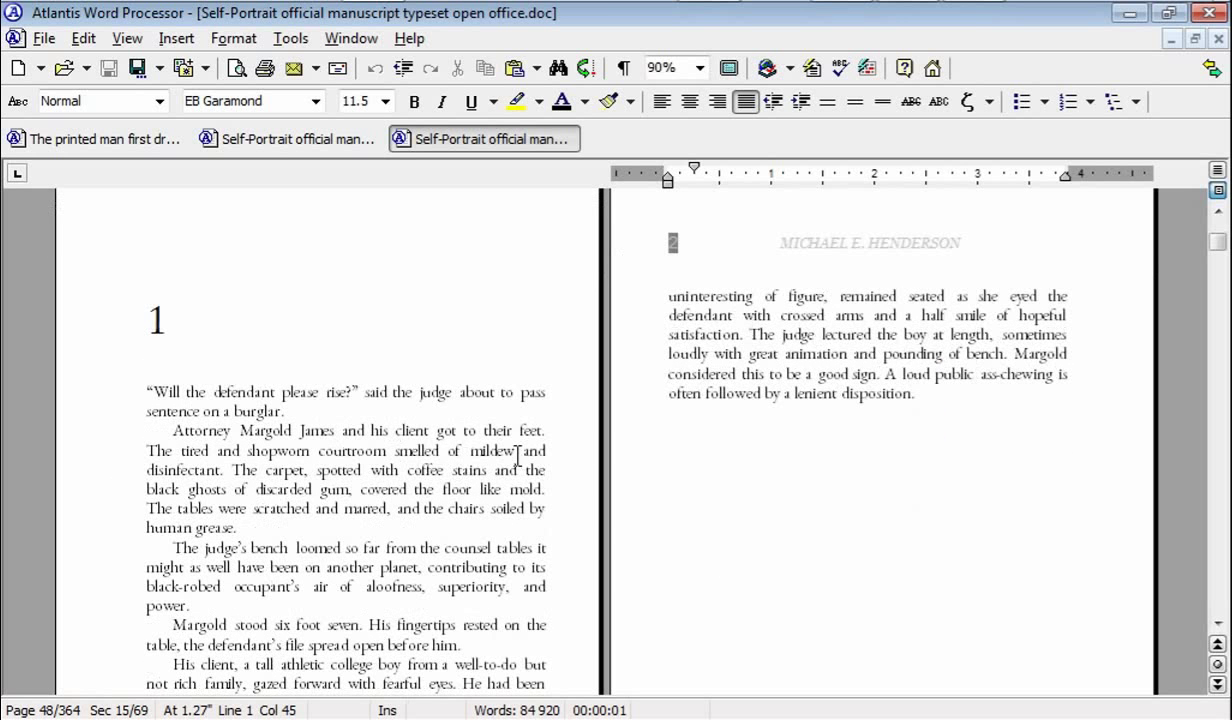
key("alt+Tab")
key("alt+Tab")
key("alt+Tab")
key("alt+Tab")
key("alt+Tab")
key("alt+Tab")
key("alt+Tab")
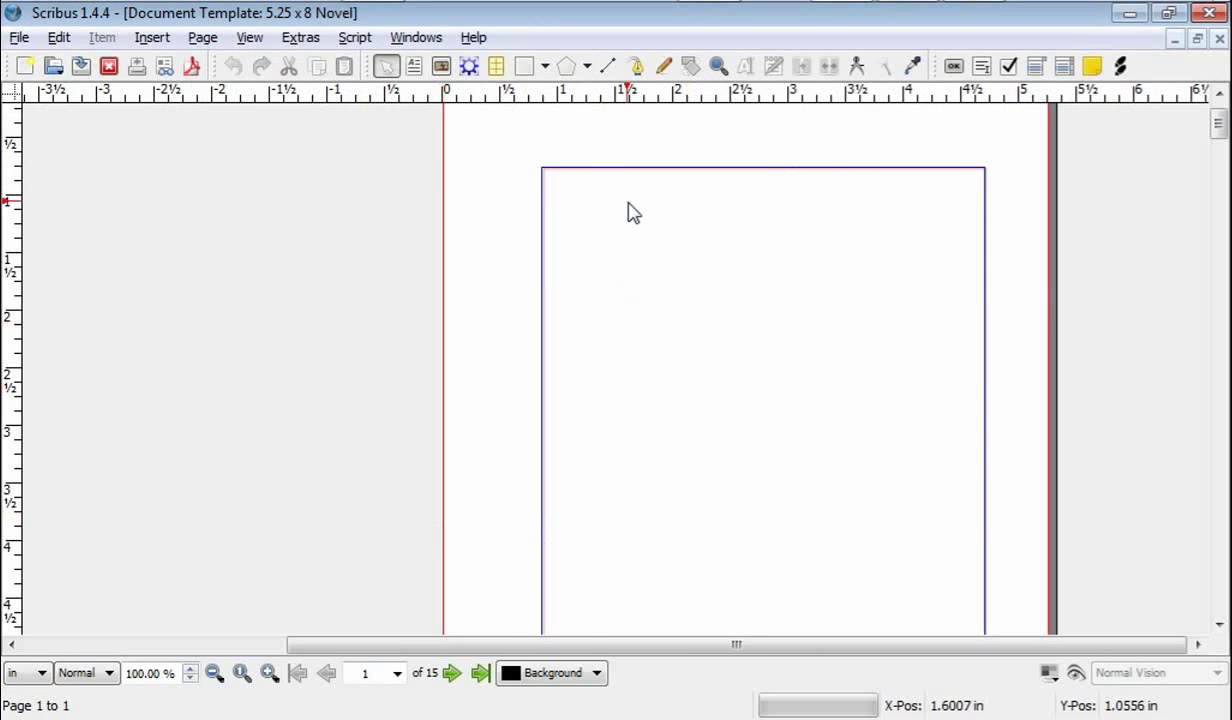
Paste the copied manuscript text into page 1's text frame and exit text editing.
left_click(628, 204)
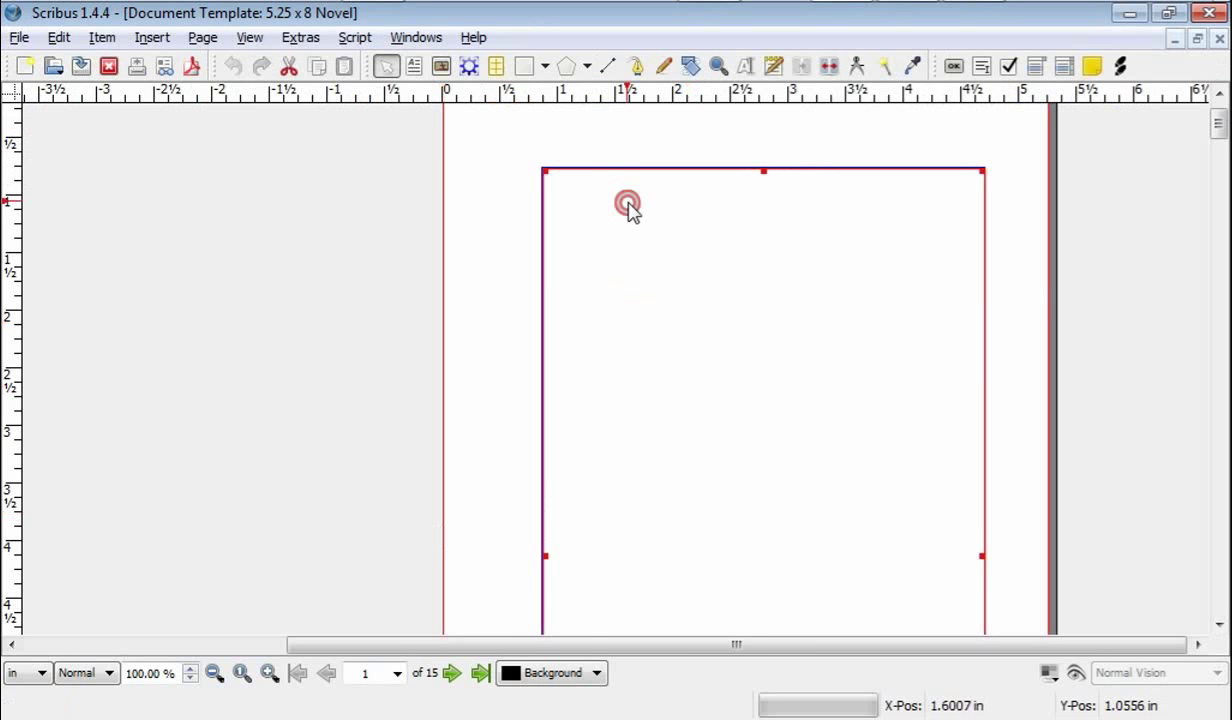
double_click(606, 207)
left_click(641, 232)
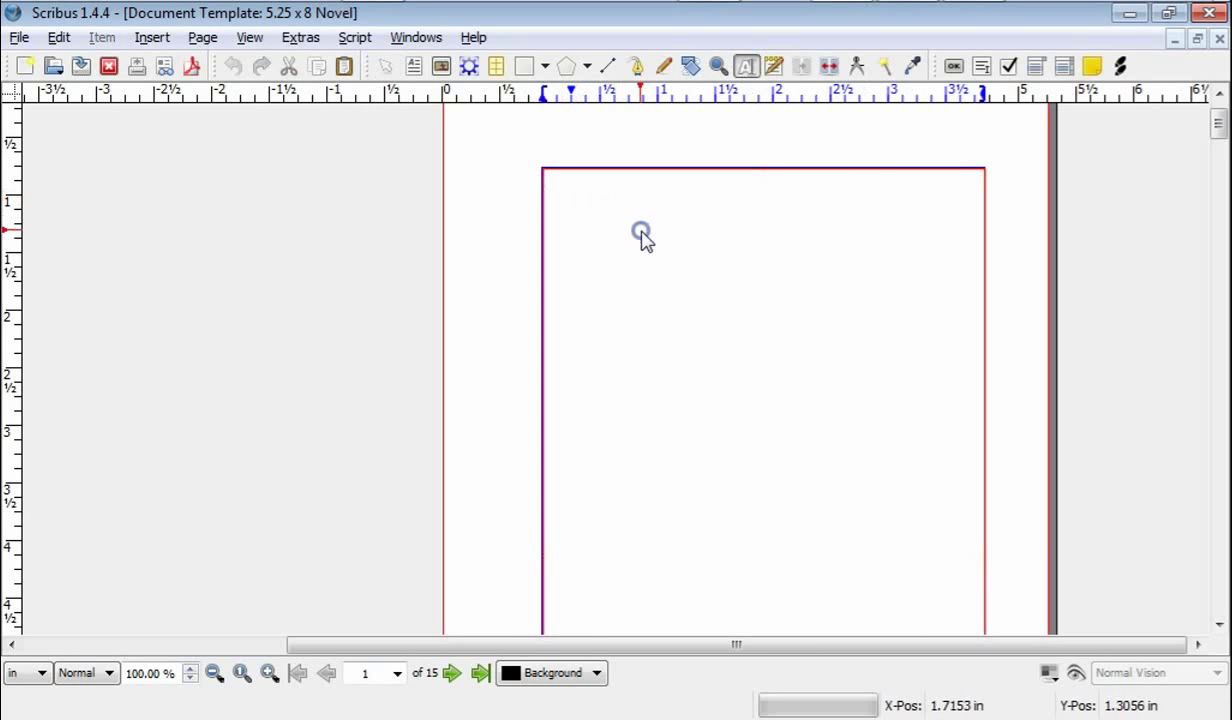
right_click(641, 232)
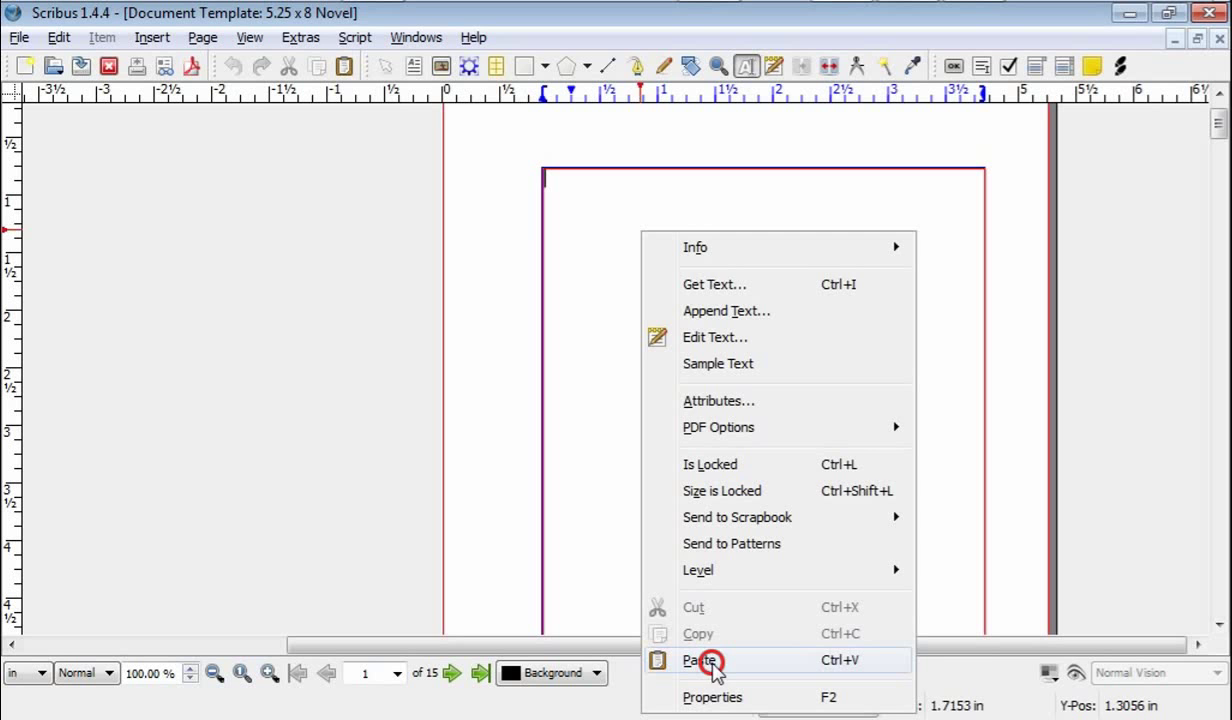
left_click(705, 661)
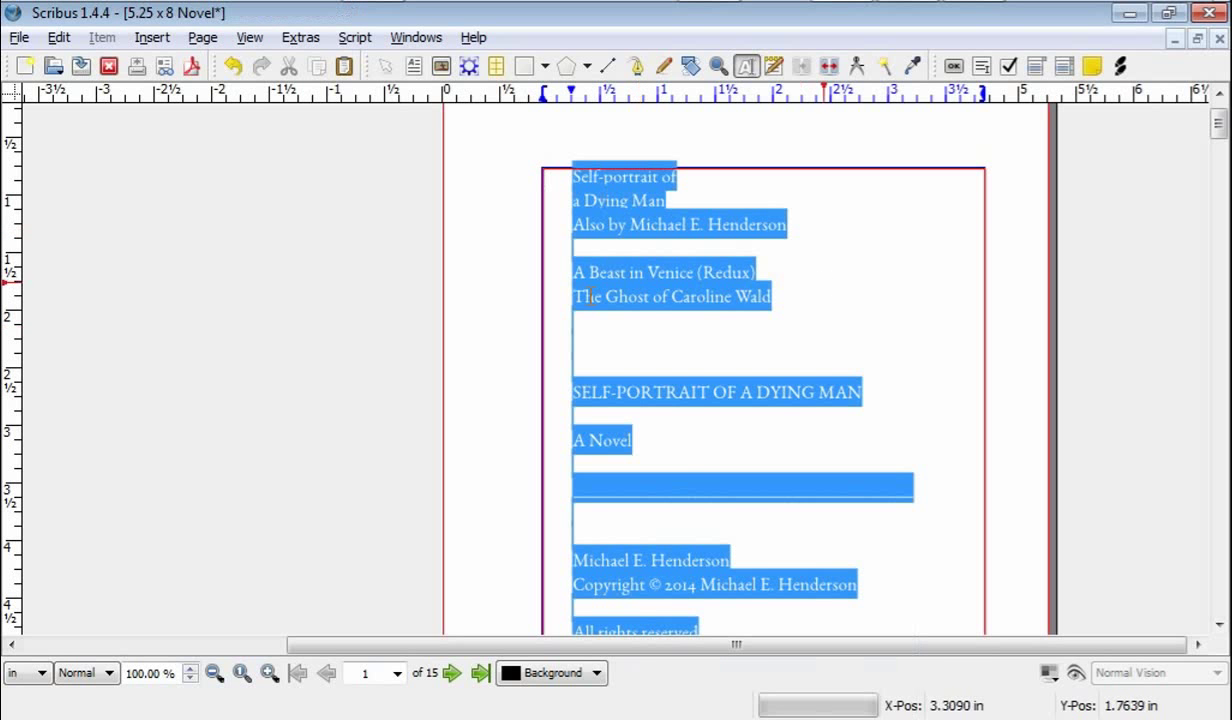
left_click(356, 207)
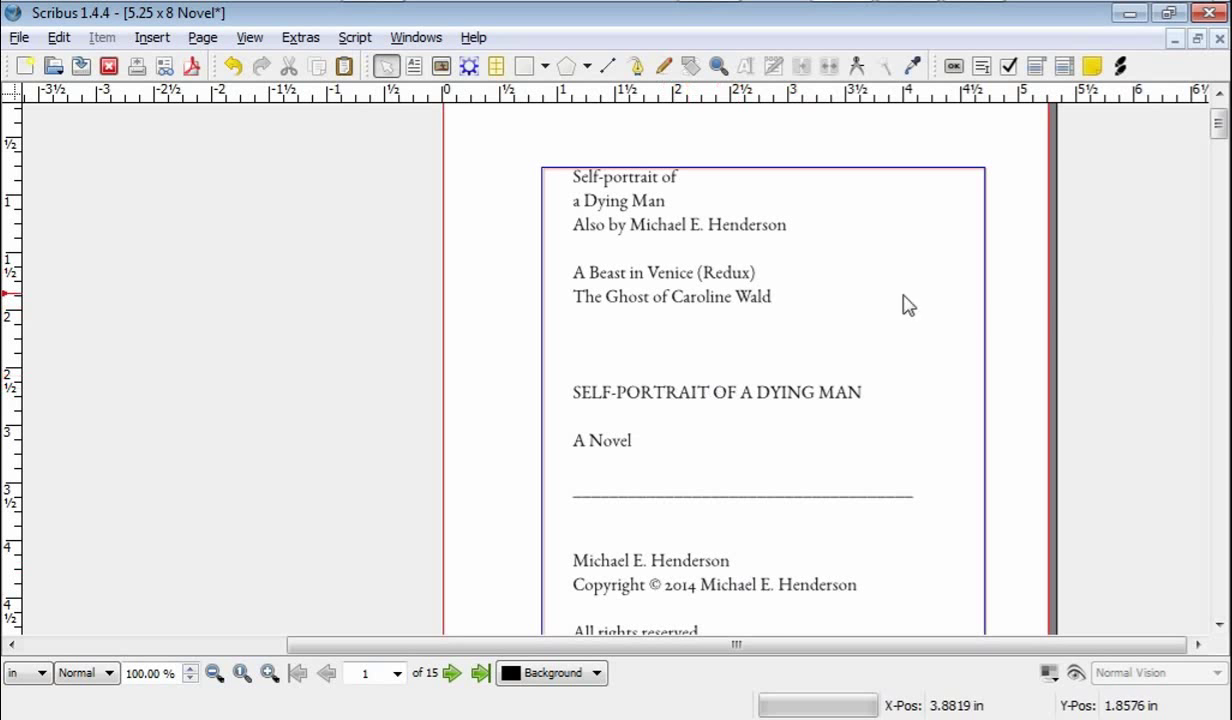
left_click(1219, 129)
mouse_move(1219, 129)
left_mouse_down()
mouse_move(1227, 184)
mouse_move(1224, 124)
left_mouse_up()
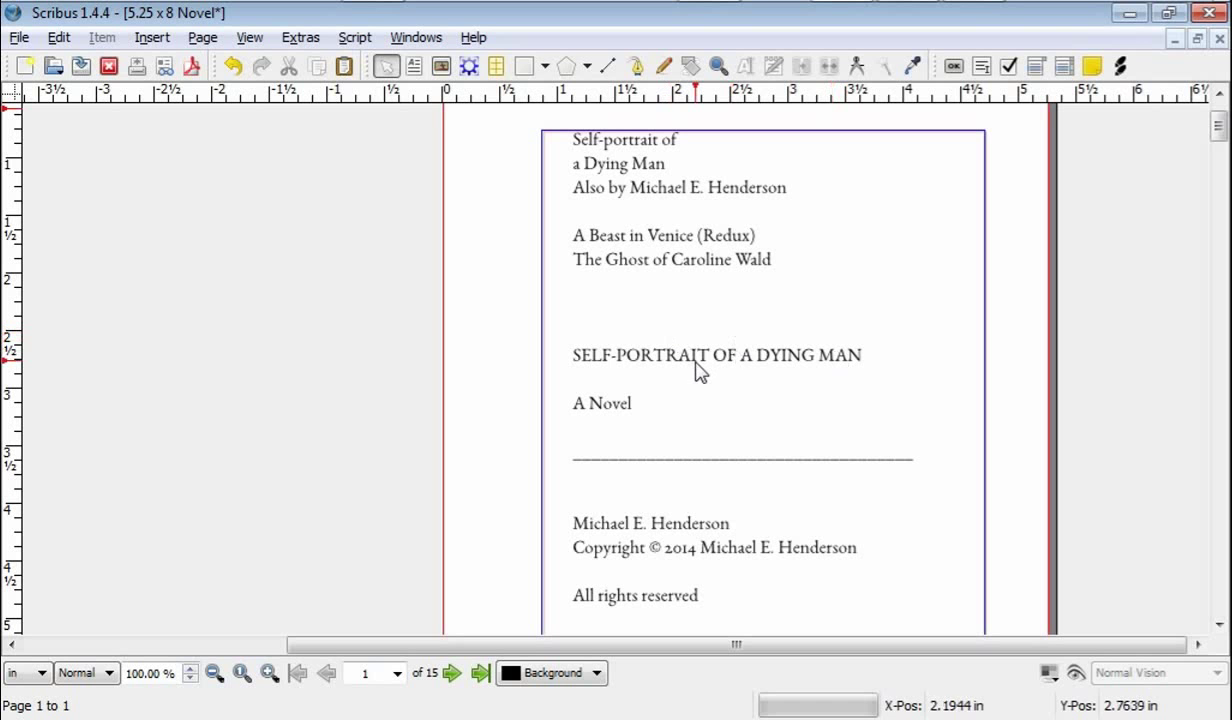
scroll(720, 363, "down", 3)
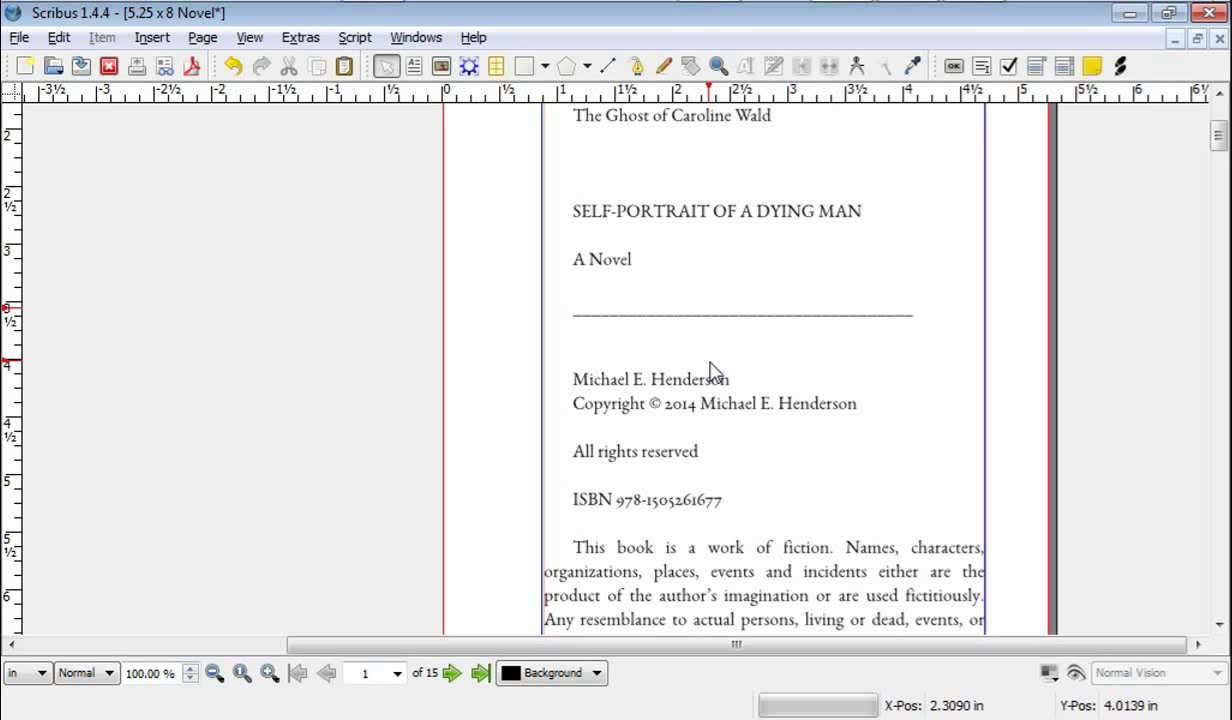
scroll(713, 368, "up", 4)
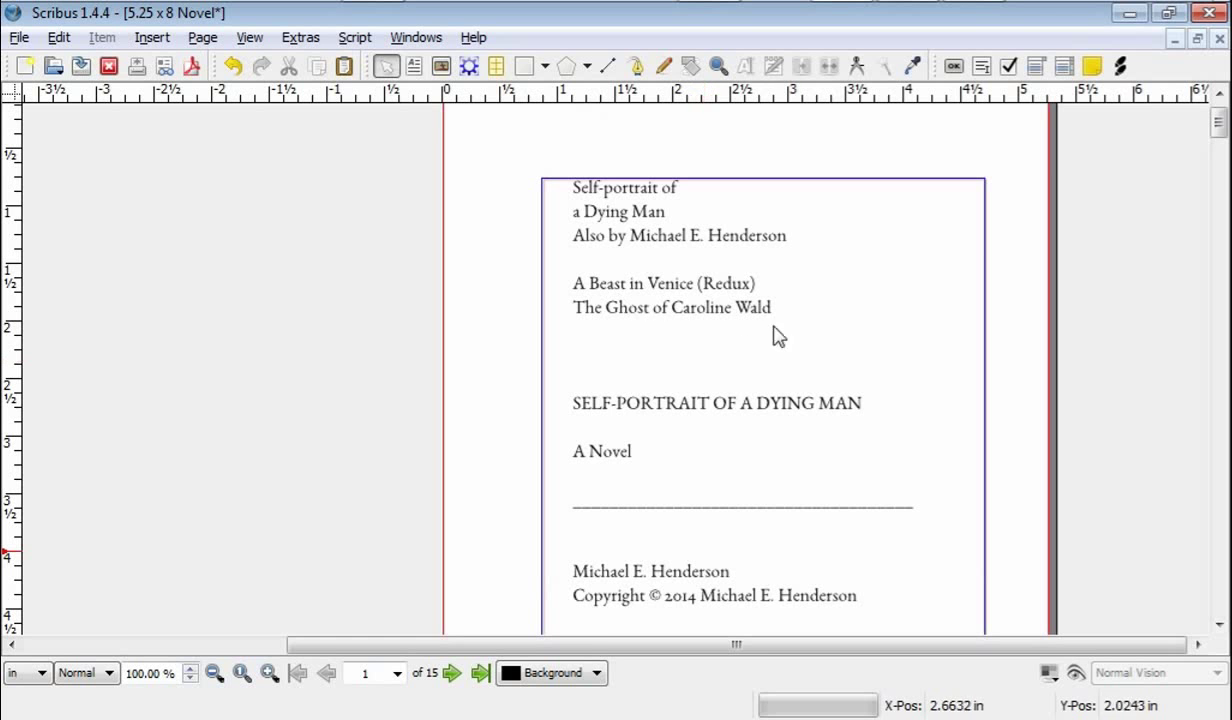
left_click_drag(610, 646, 455, 647)
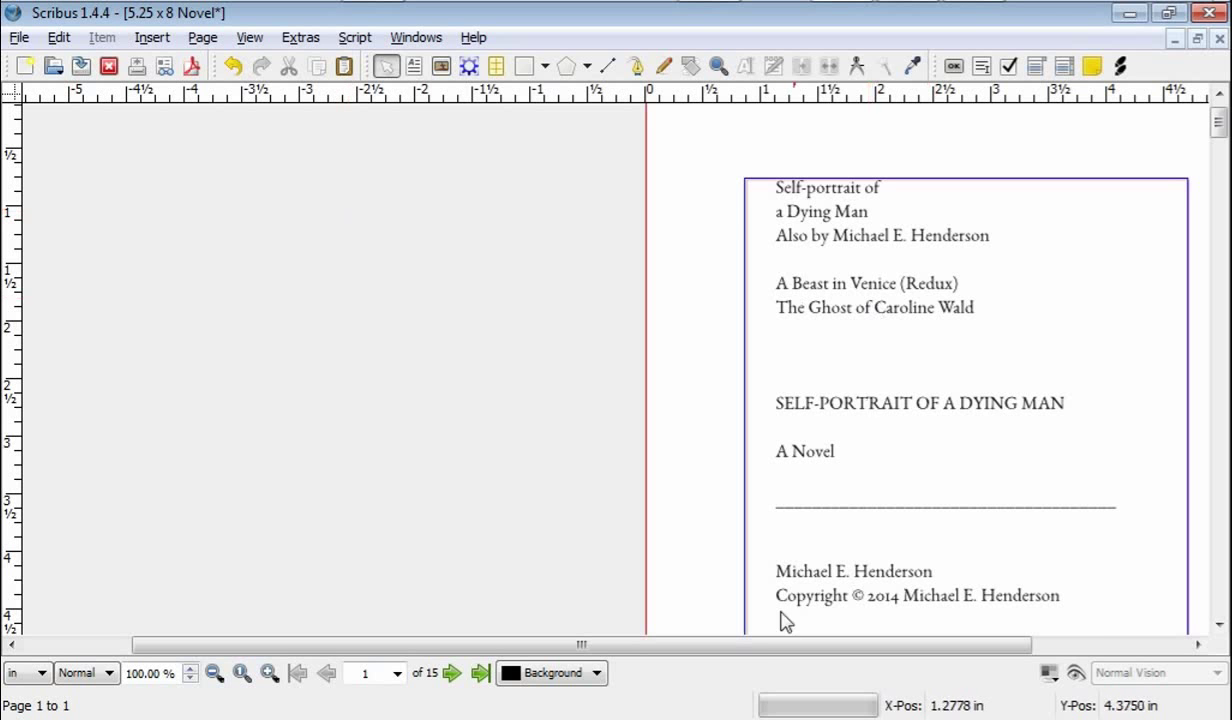
left_click_drag(767, 645, 852, 654)
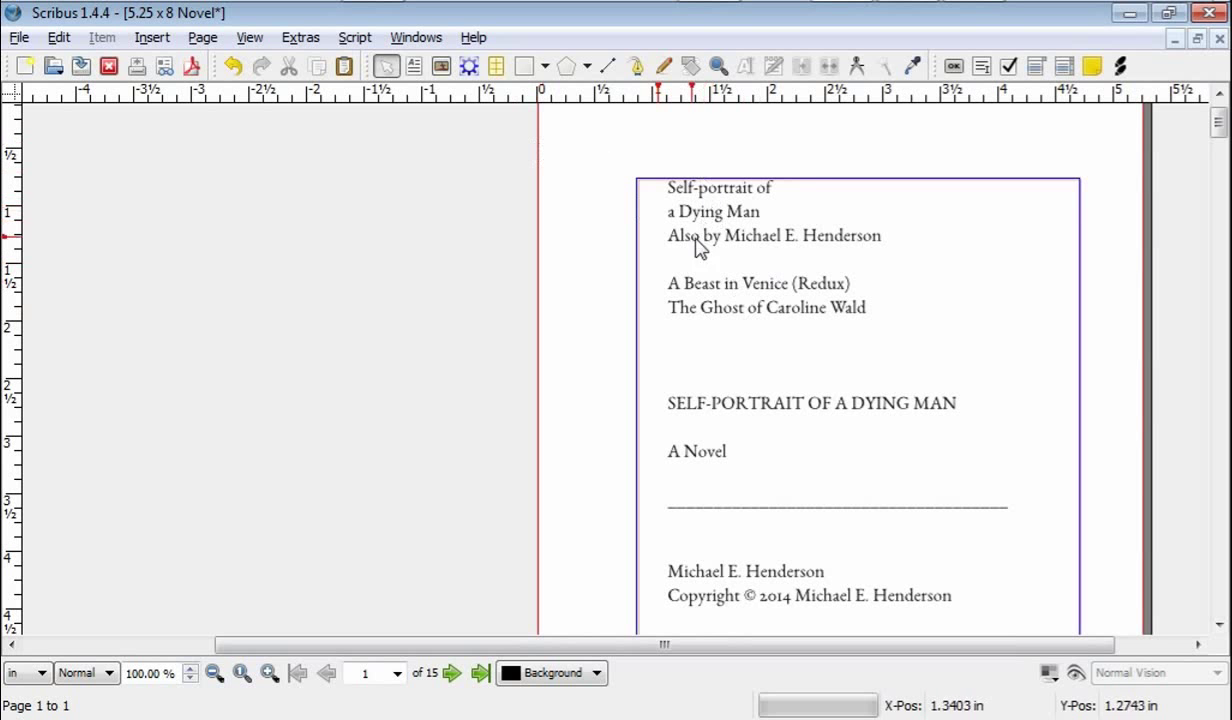
Insert a break after 'a Dying Man' in page 1's front-matter text frame.
left_click(768, 214)
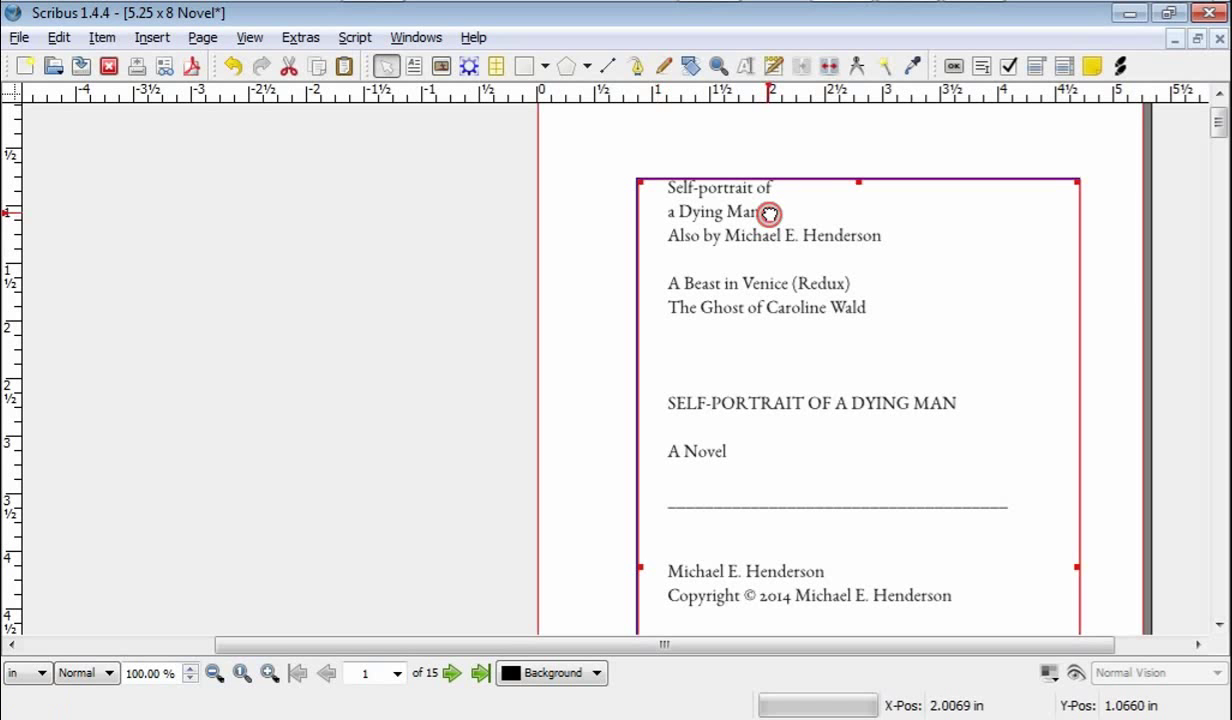
double_click(770, 220)
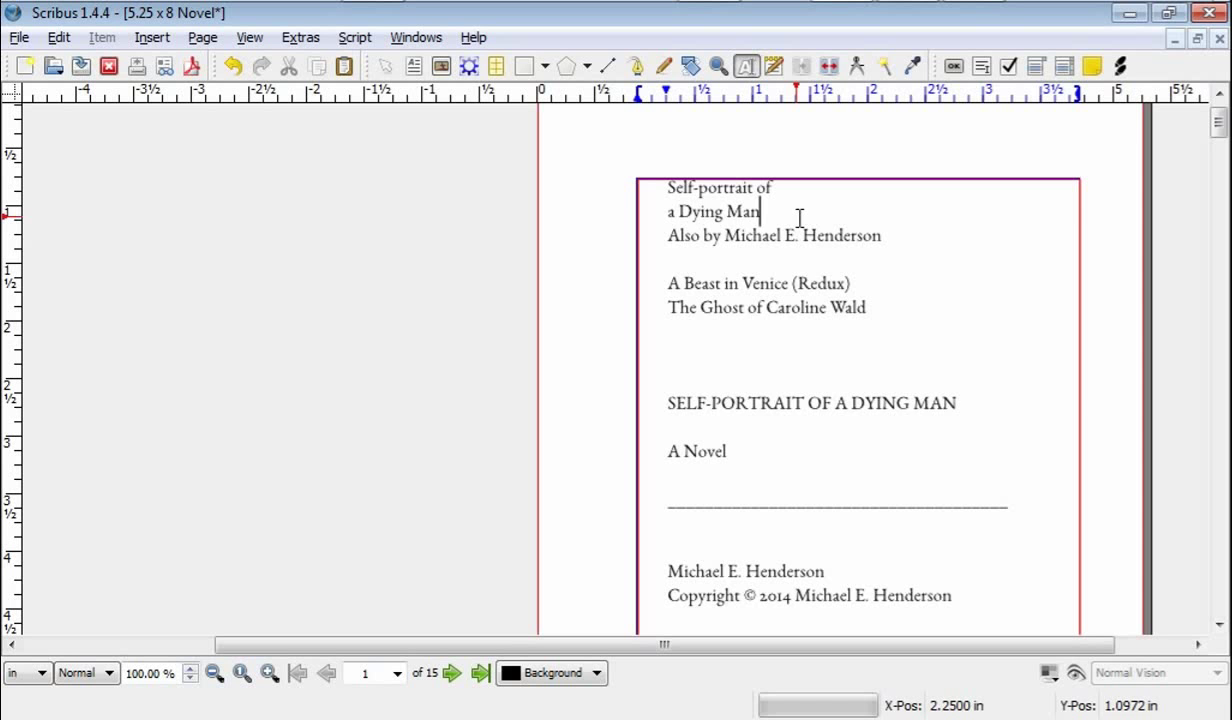
key("Return")
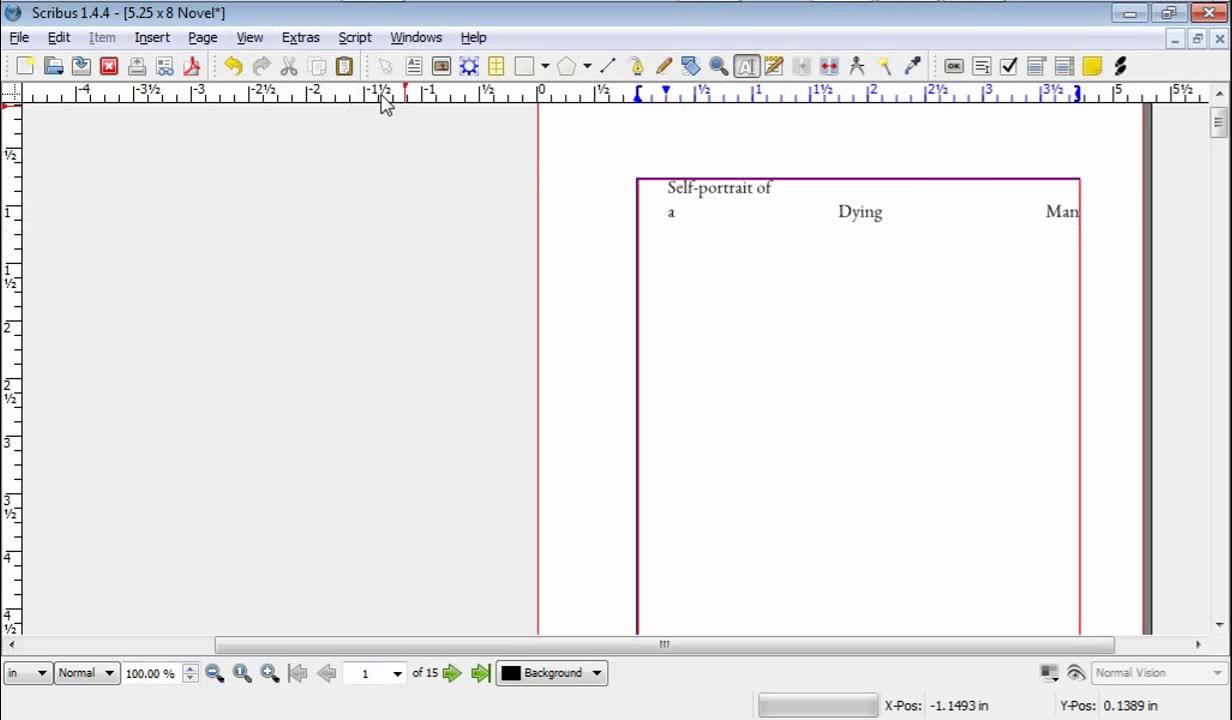
Turn on Show Control Characters and place the cursor after 'Self-portrait of'.
left_click(249, 38)
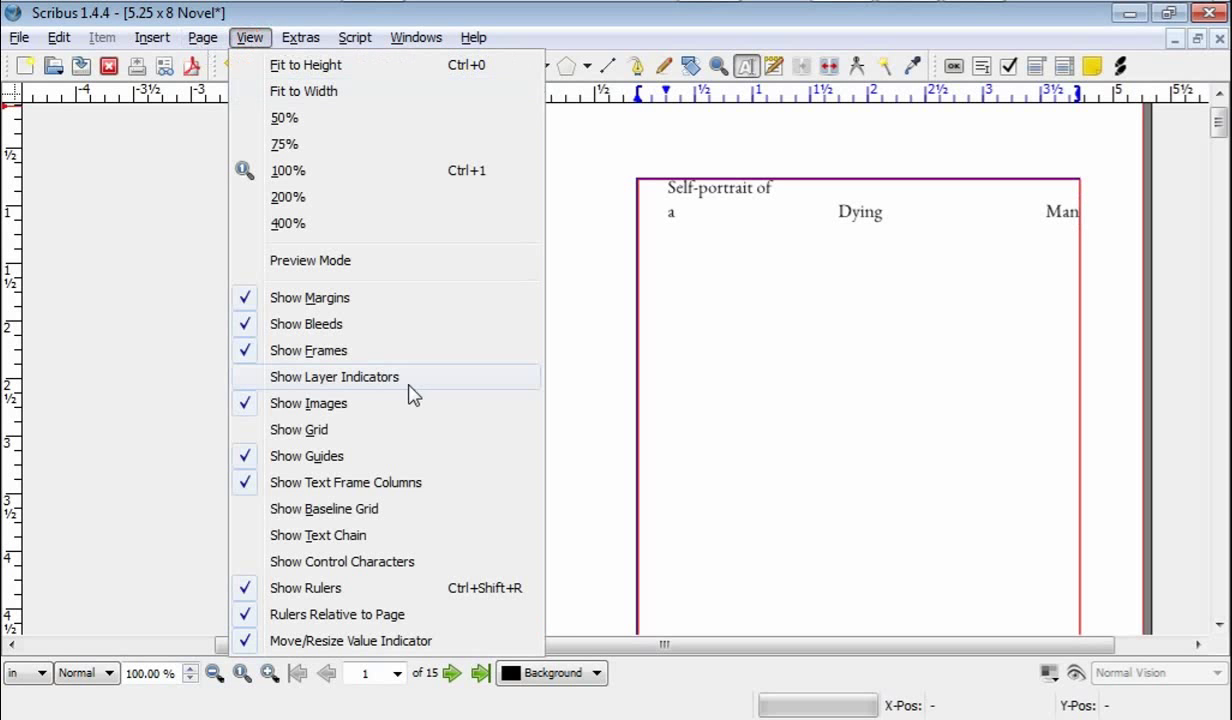
left_click(326, 563)
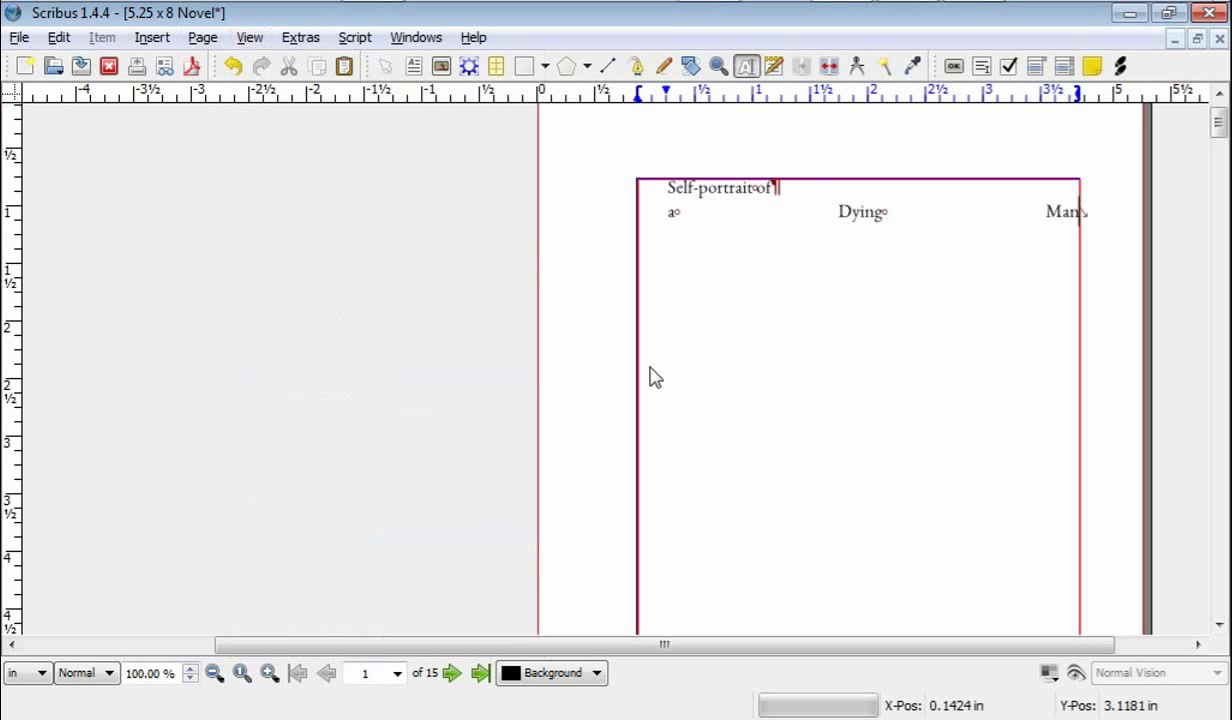
left_click(780, 189)
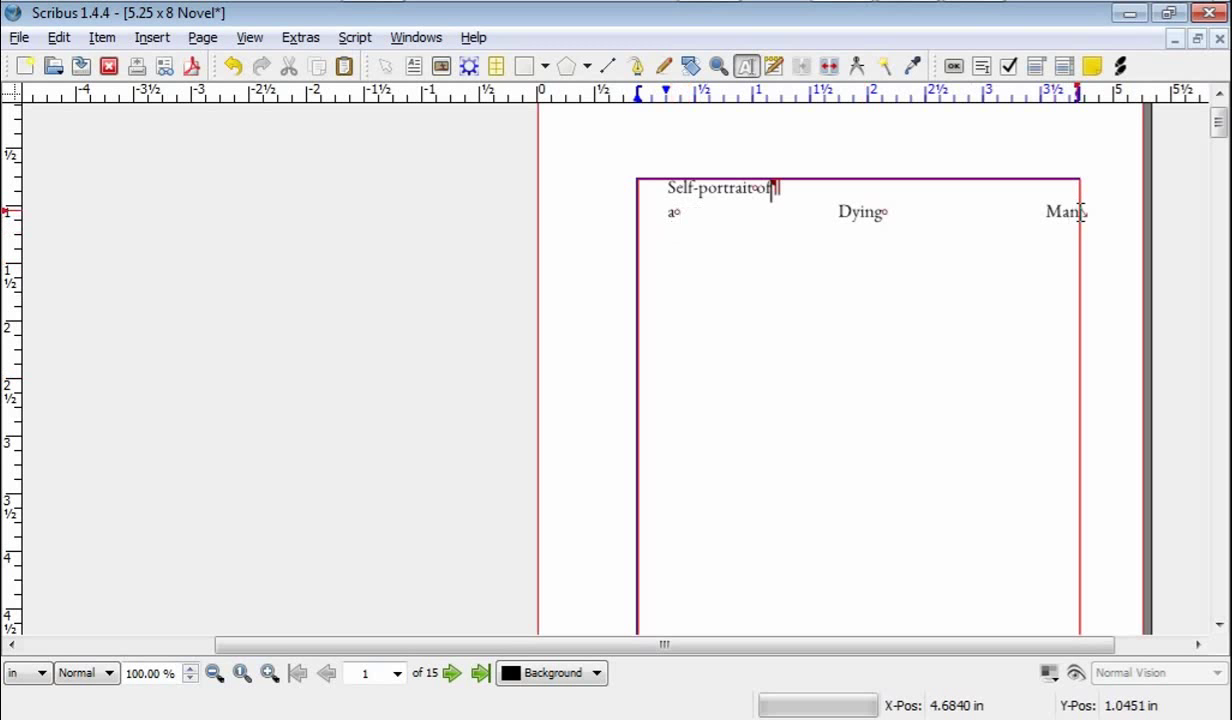
Undo the change so 'a Dying Man' is no longer stretched across the frame.
scroll(786, 368, "down", 10)
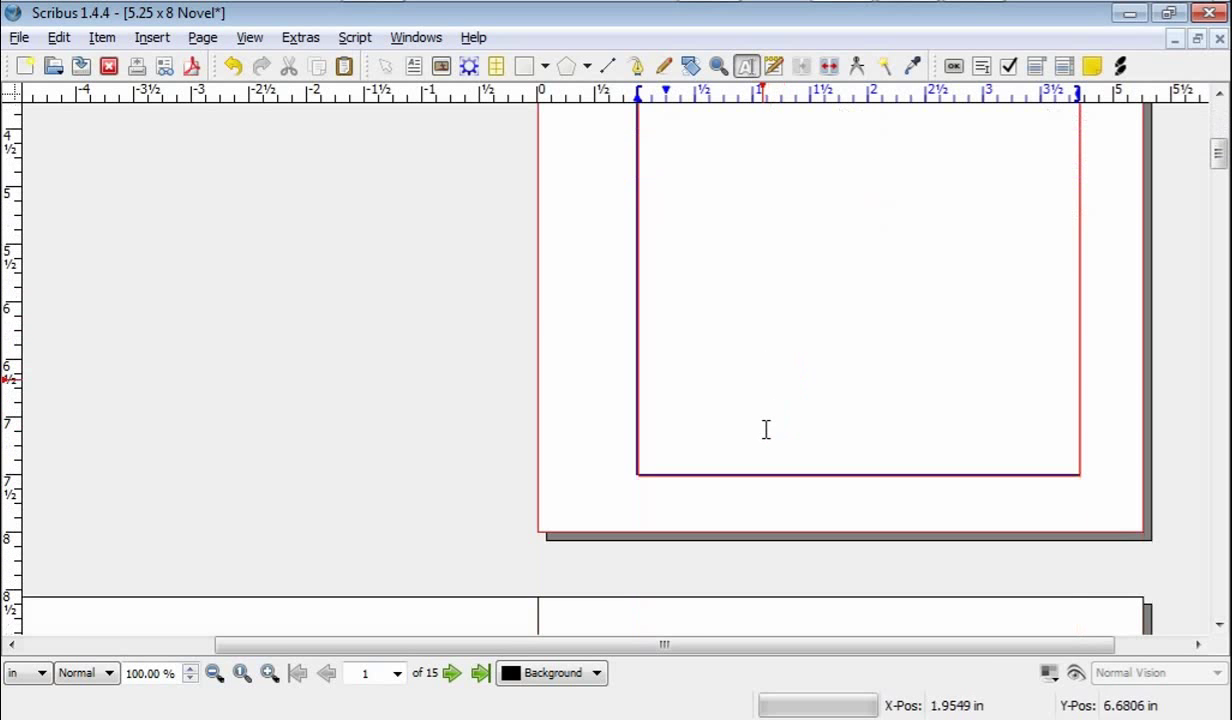
scroll(764, 432, "down", 3)
left_click_drag(376, 644, 250, 662)
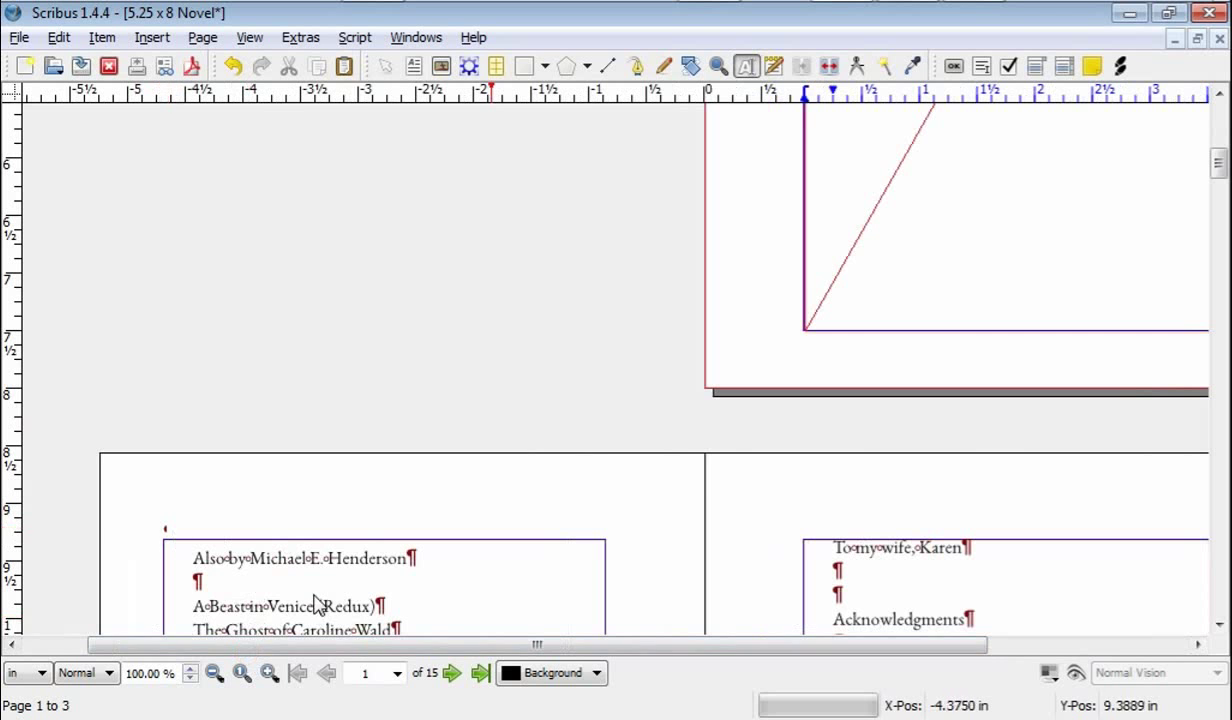
left_click_drag(357, 646, 530, 644)
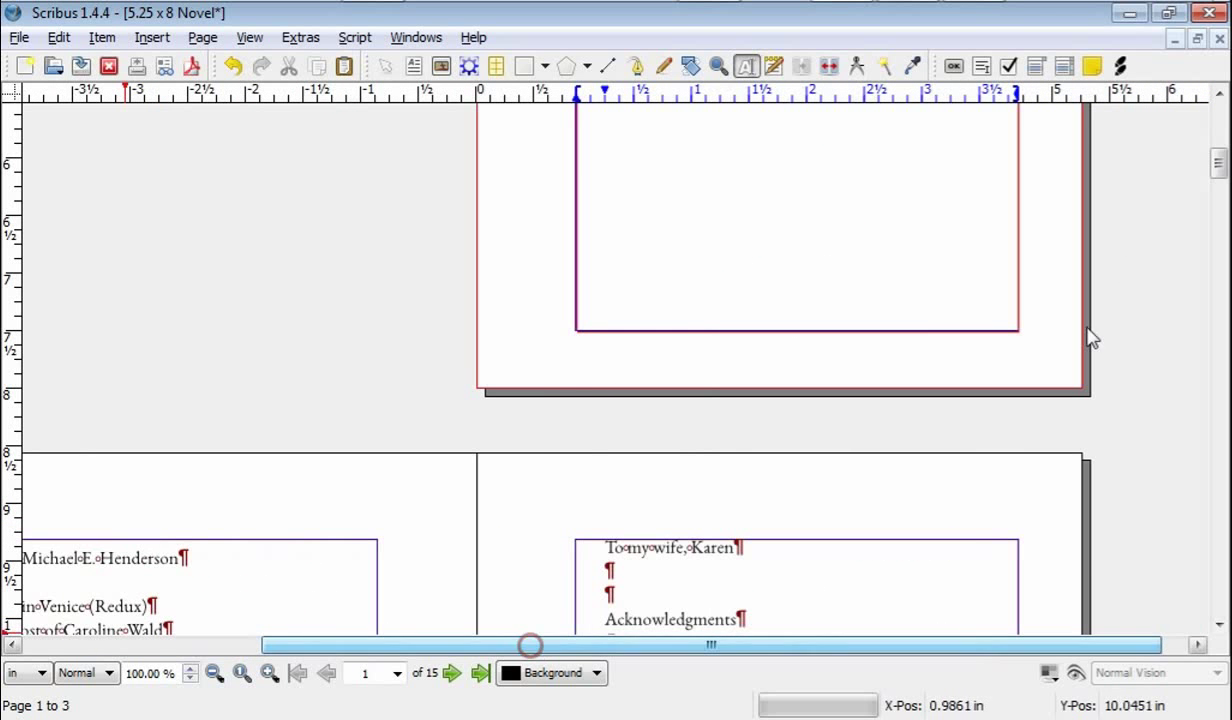
left_click_drag(1218, 168, 1218, 121)
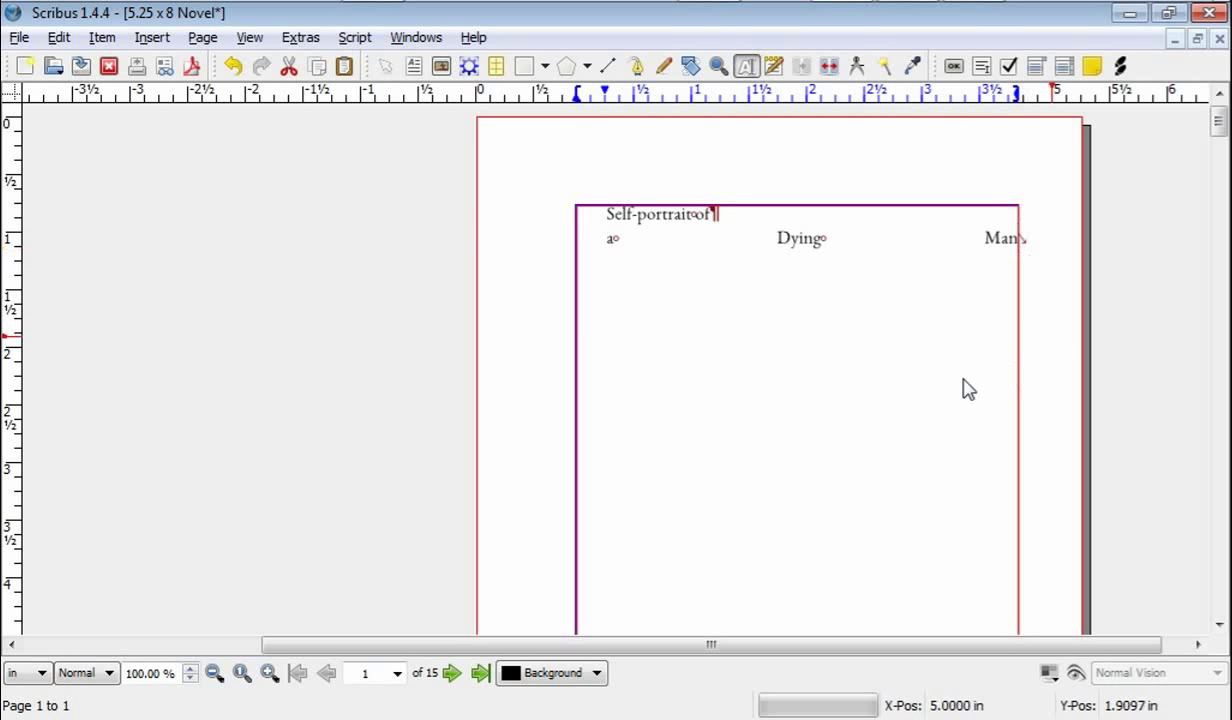
key("ctrl+z")
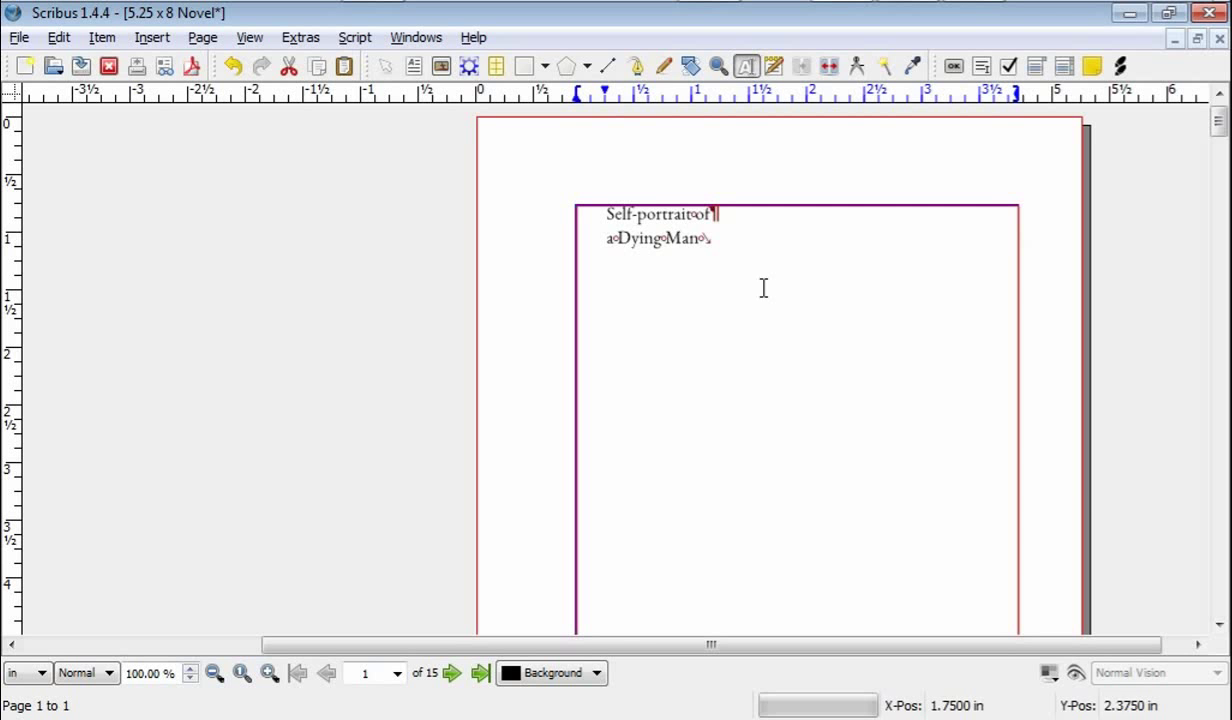
Insert a frame break after the 'Also by' book list on page 2, undoing a misplaced one.
scroll(687, 385, "down", 10)
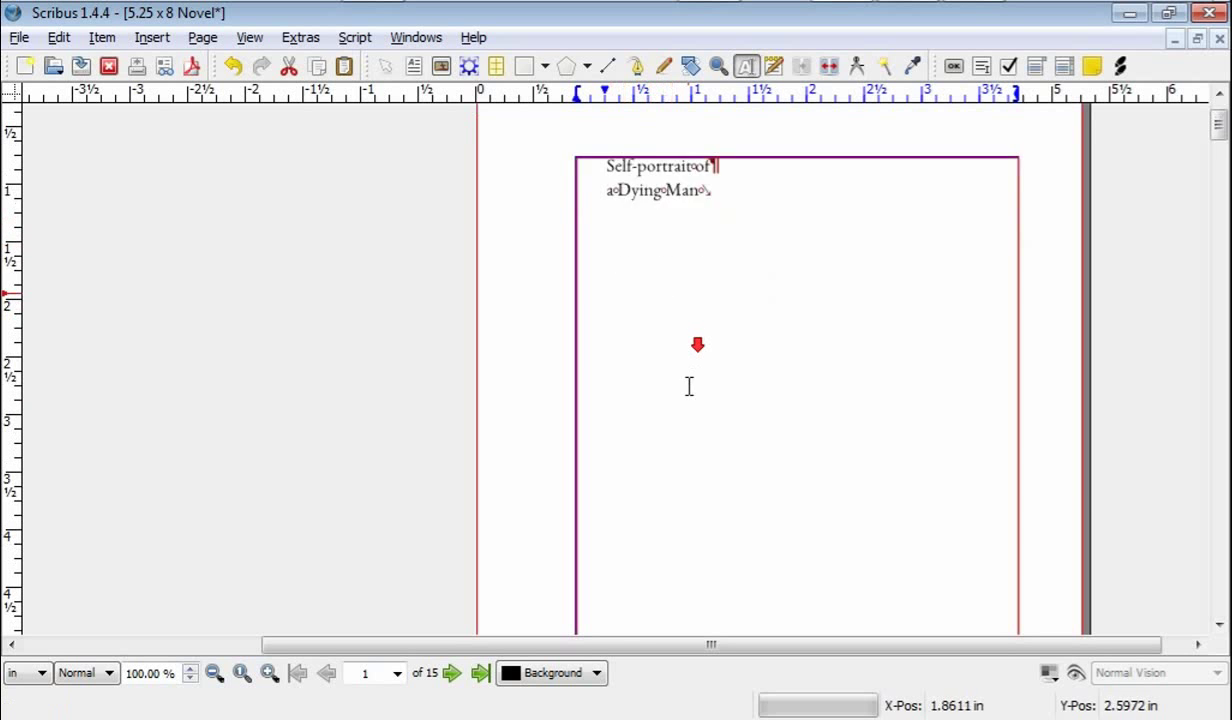
scroll(672, 462, "down", 3)
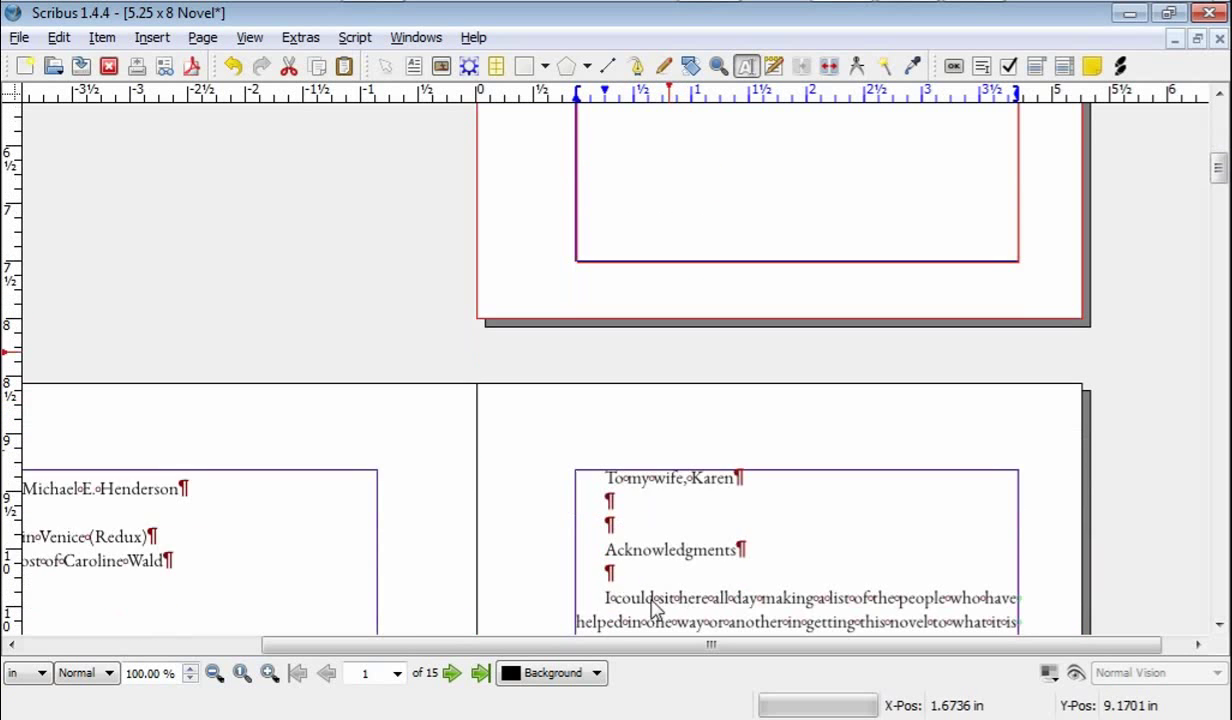
left_click_drag(652, 645, 458, 662)
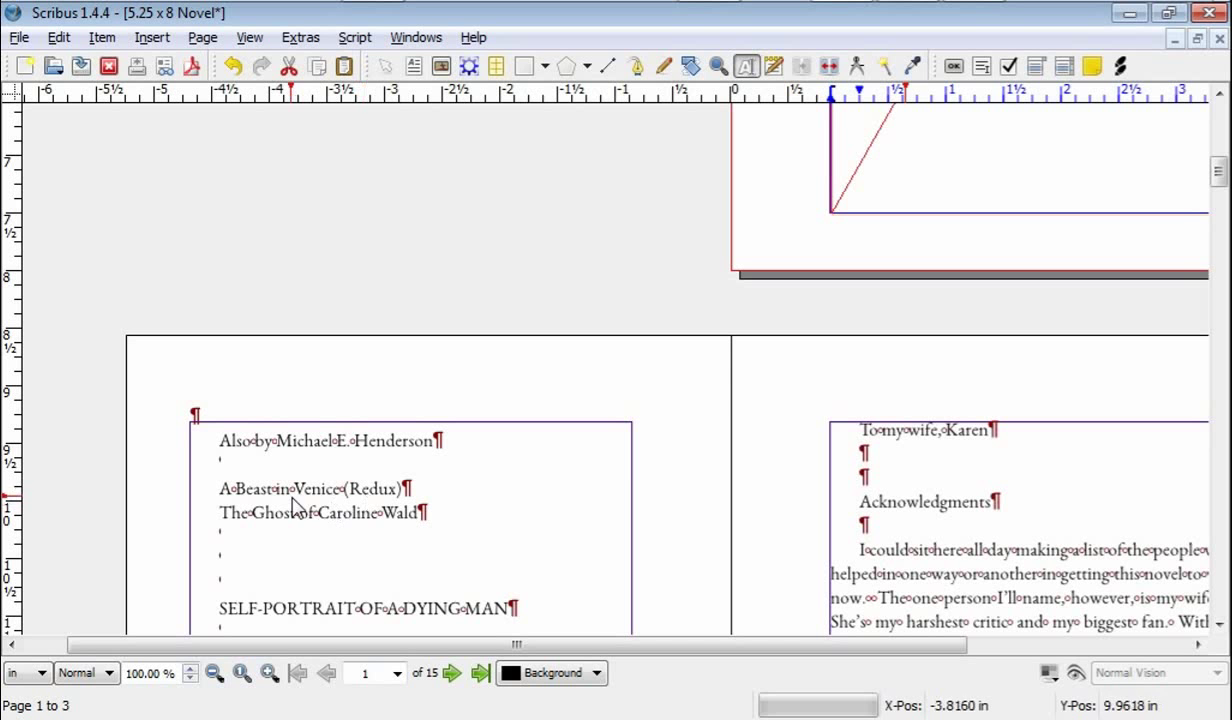
left_click(254, 469)
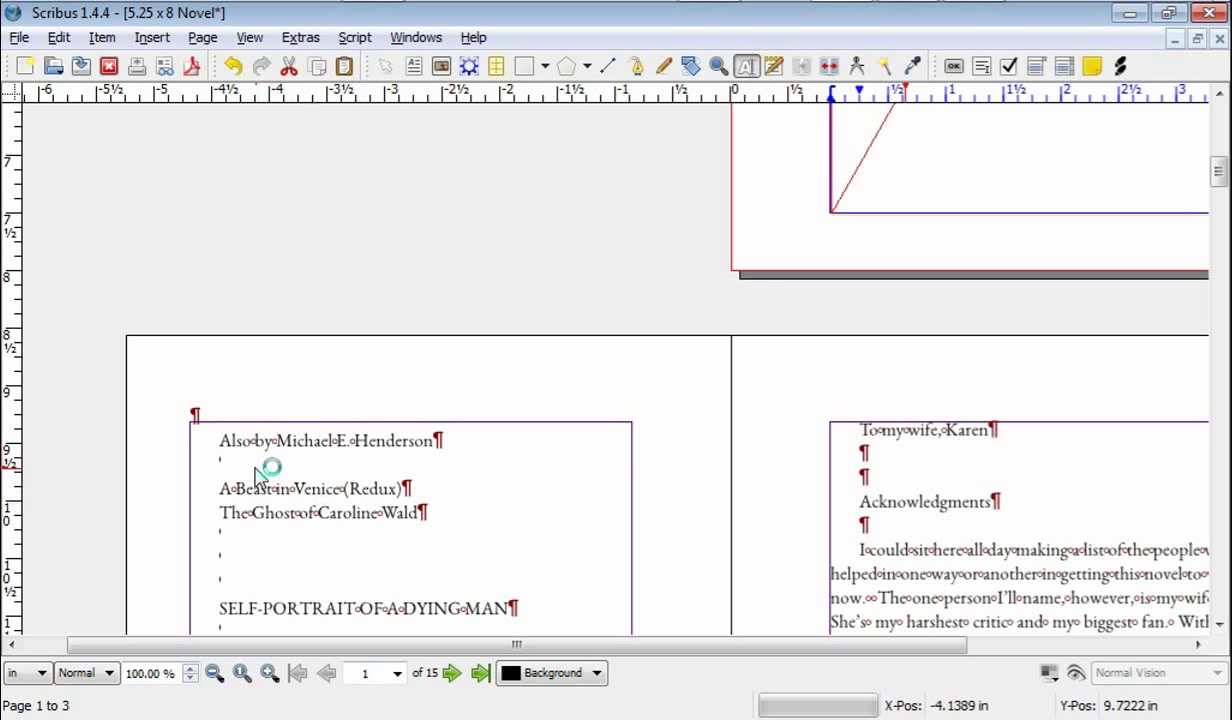
left_click(508, 445)
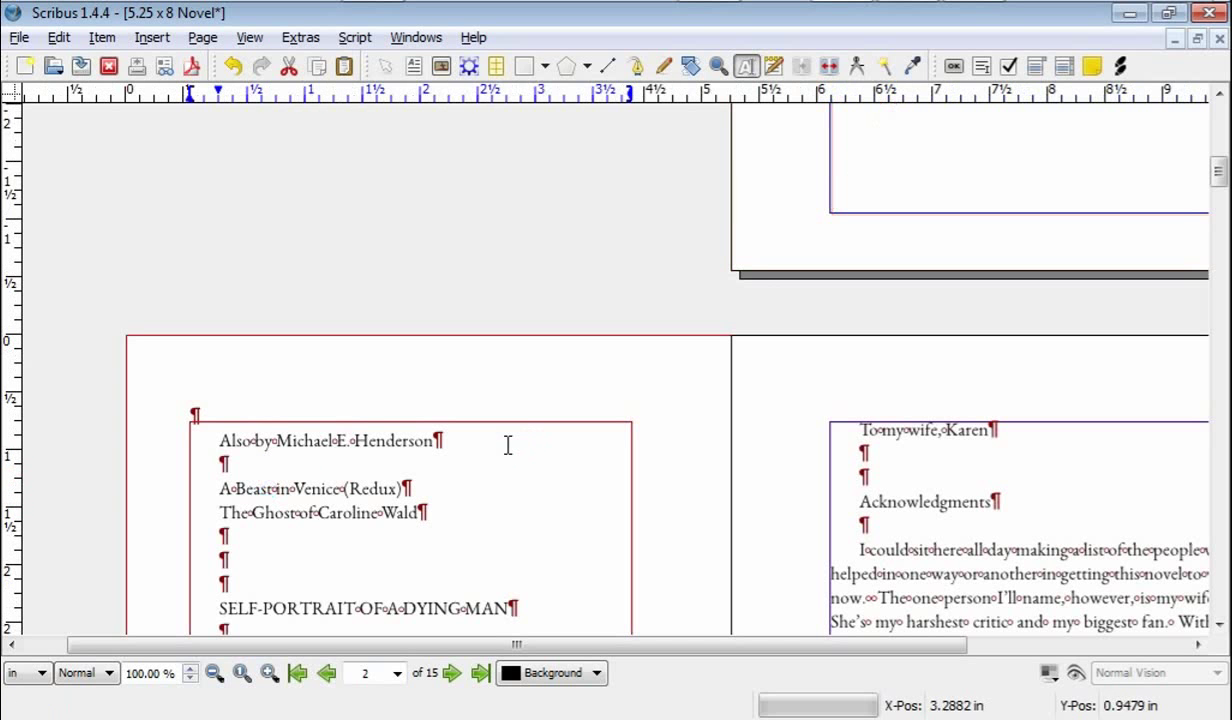
left_click(473, 438)
left_click(497, 461)
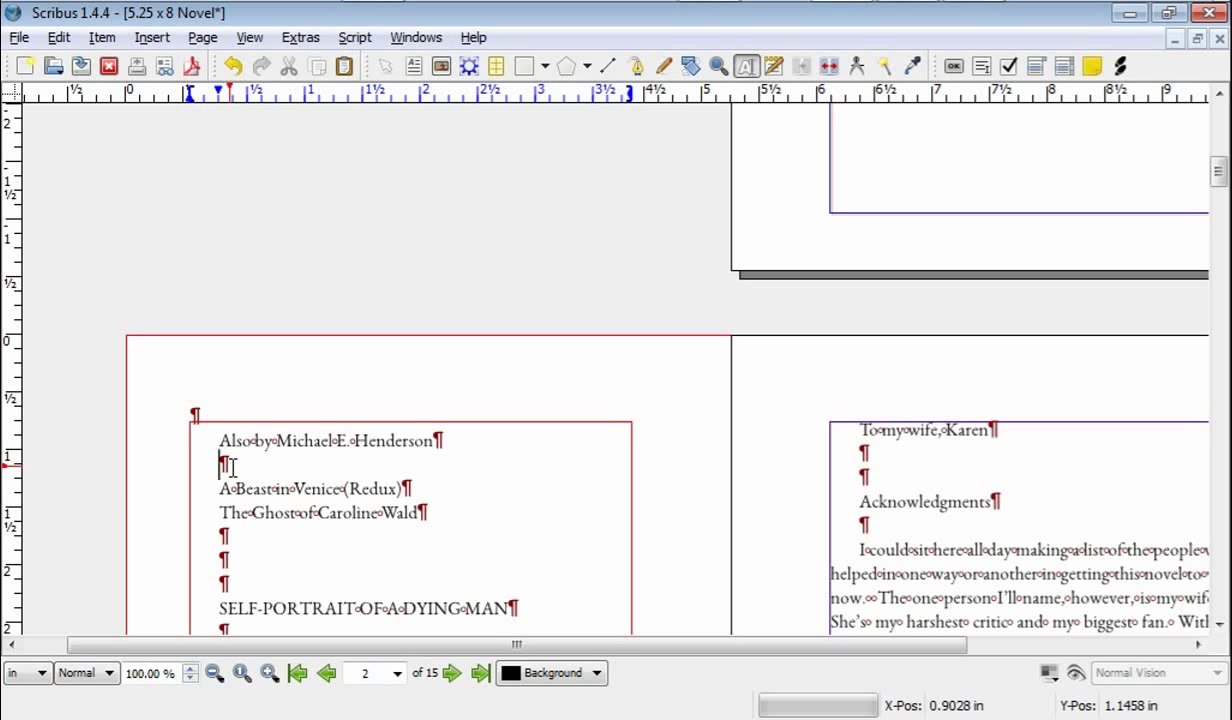
key("ctrl+Return")
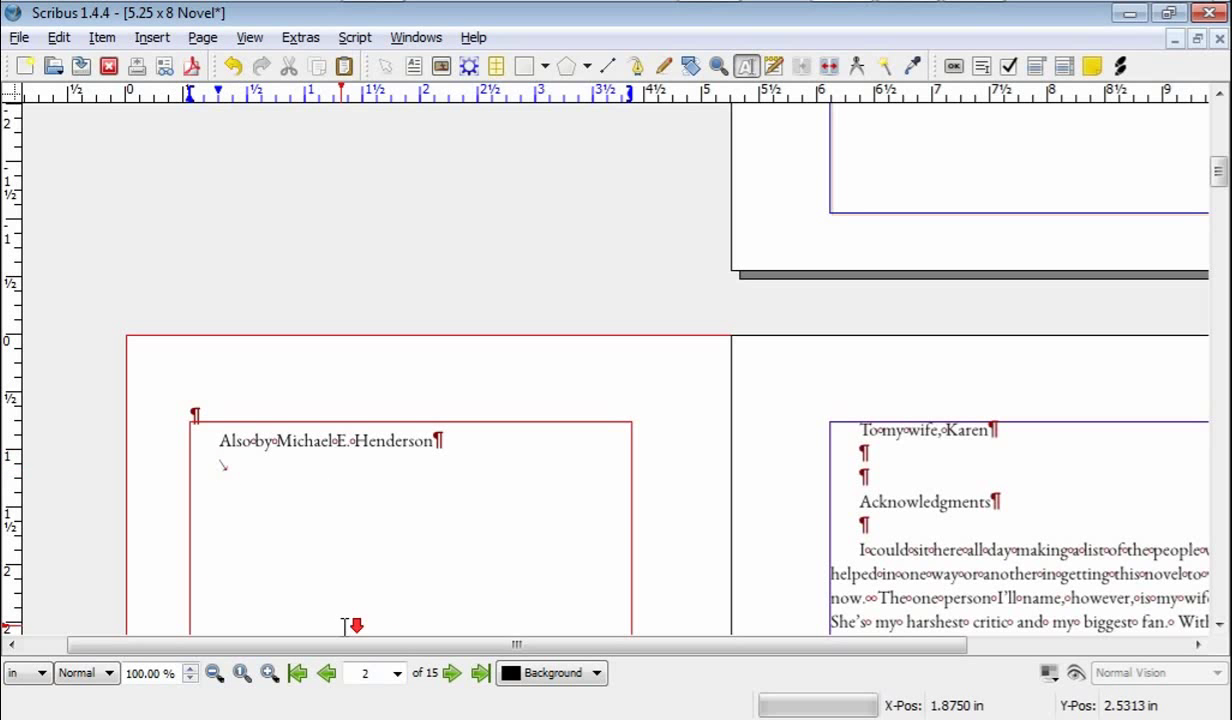
scroll(335, 600, "down", 1)
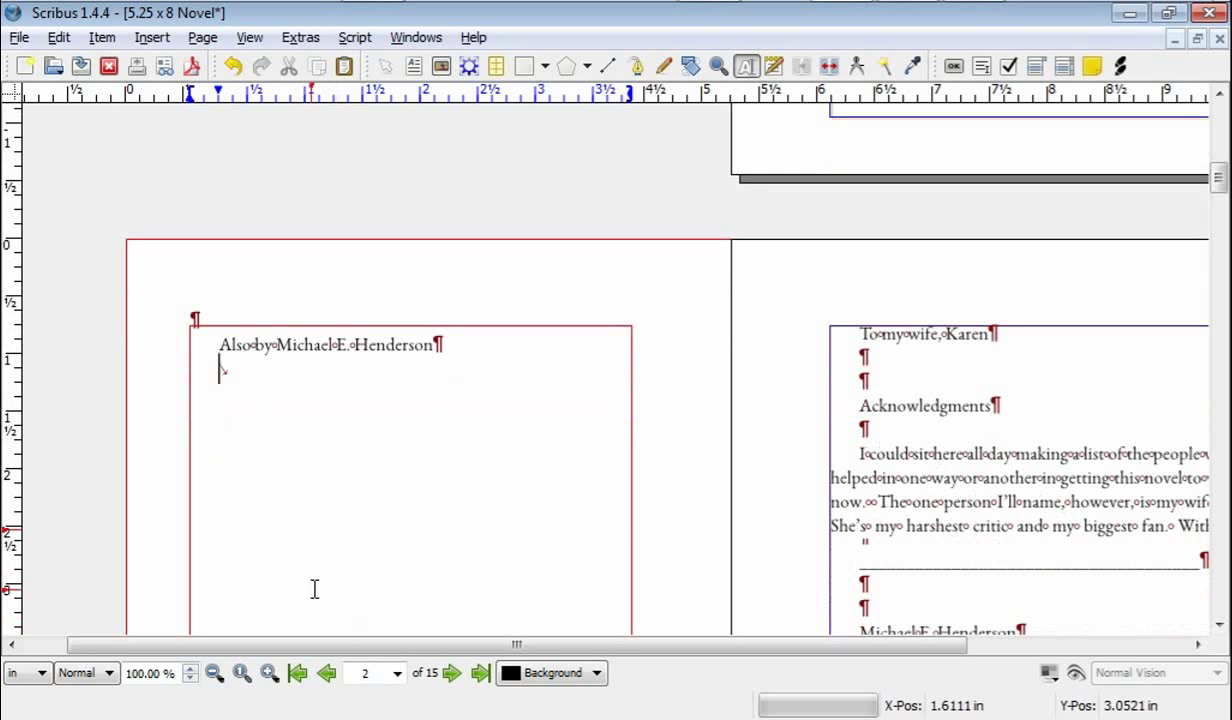
left_click(236, 66)
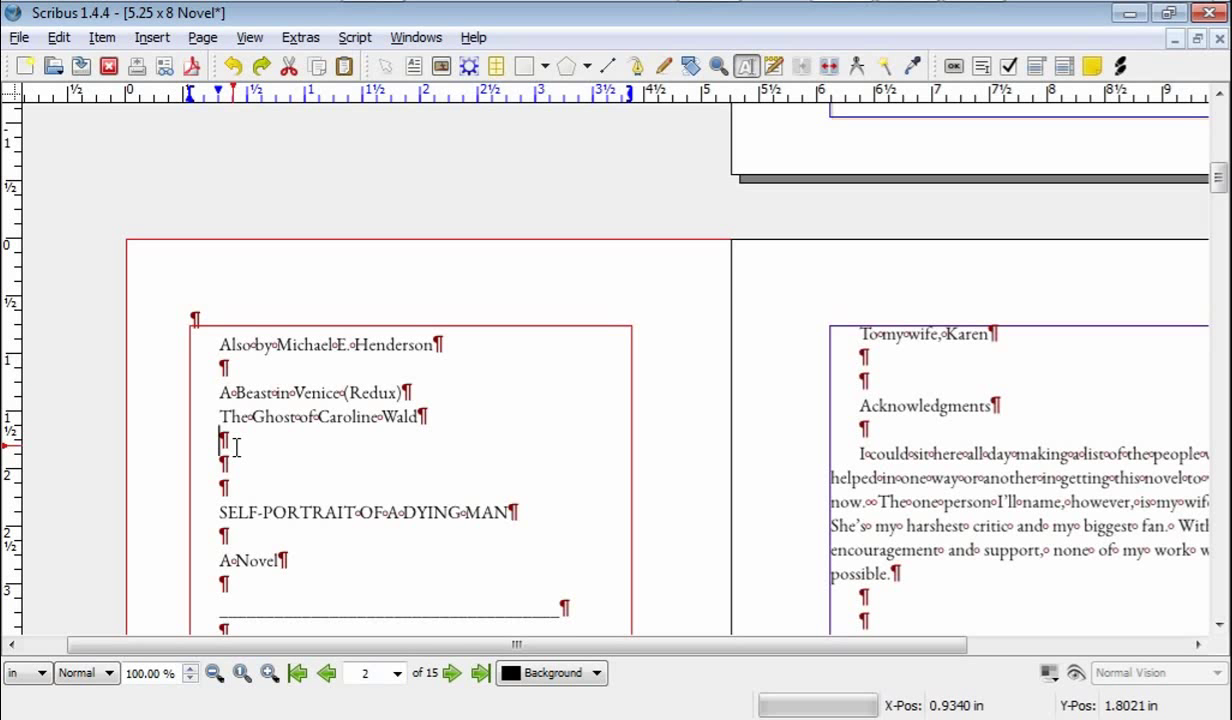
key("ctrl+Return")
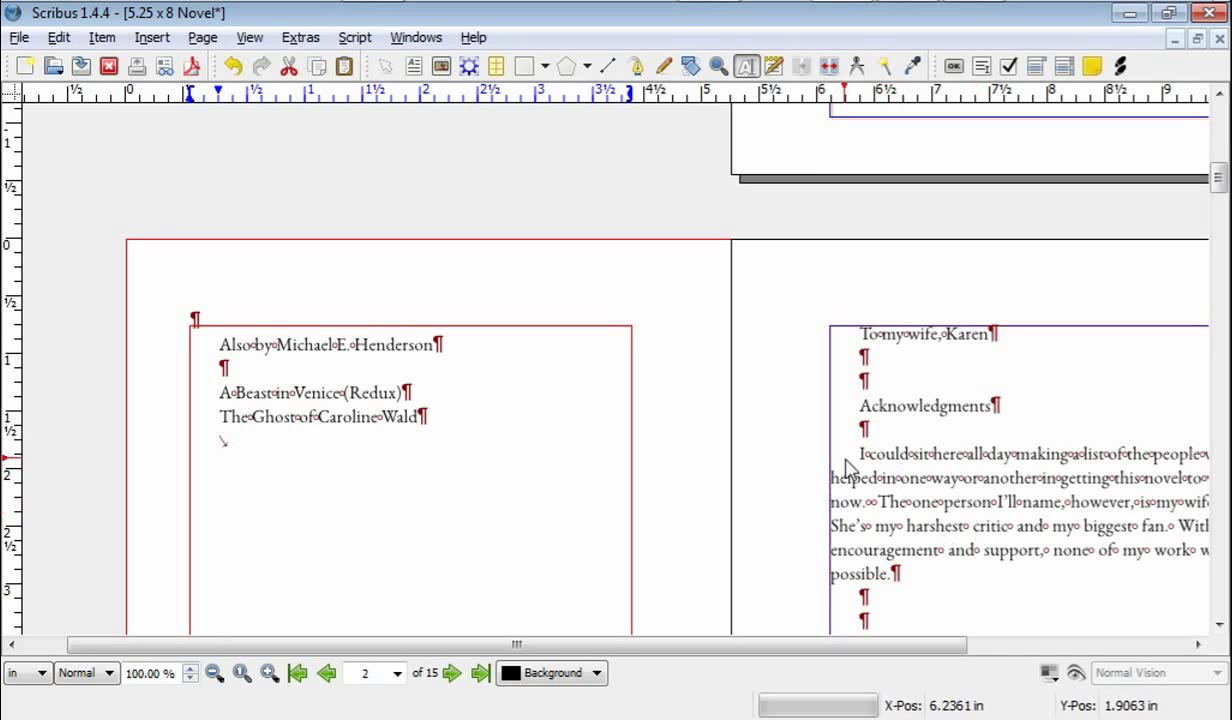
Insert a frame break after the author's name line on the page 3 title page.
scroll(484, 424, "down", 1)
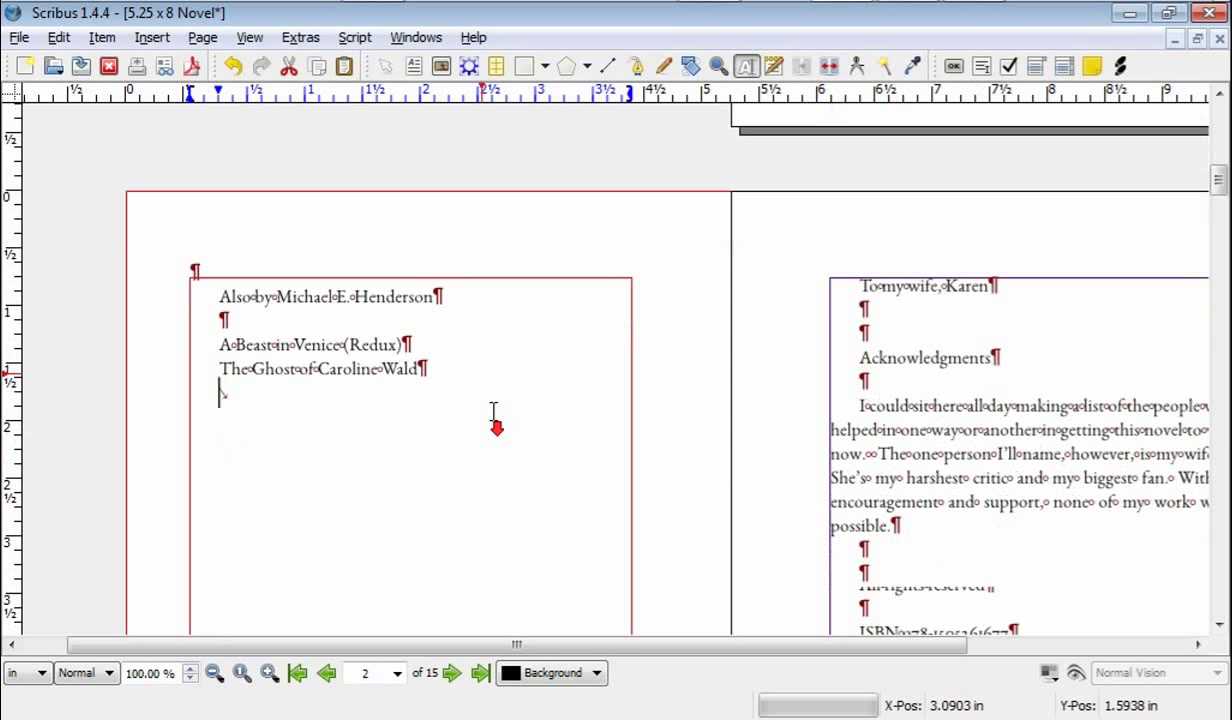
left_click(911, 316)
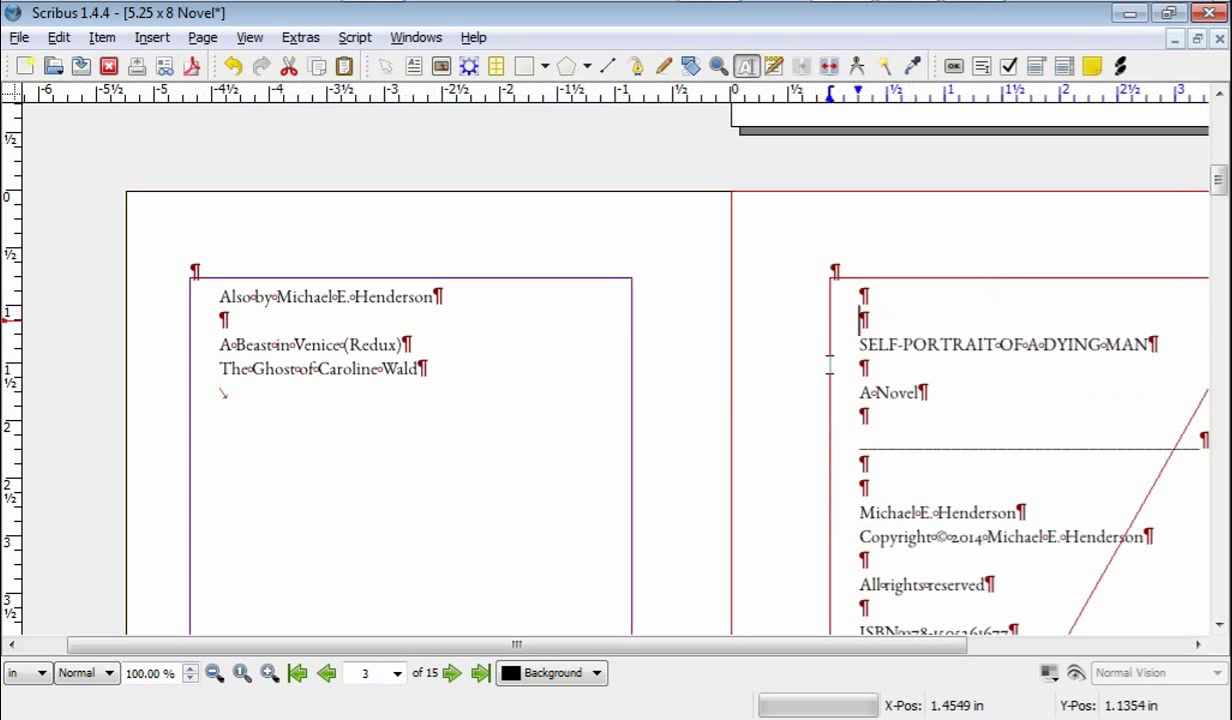
scroll(440, 366, "down", 3)
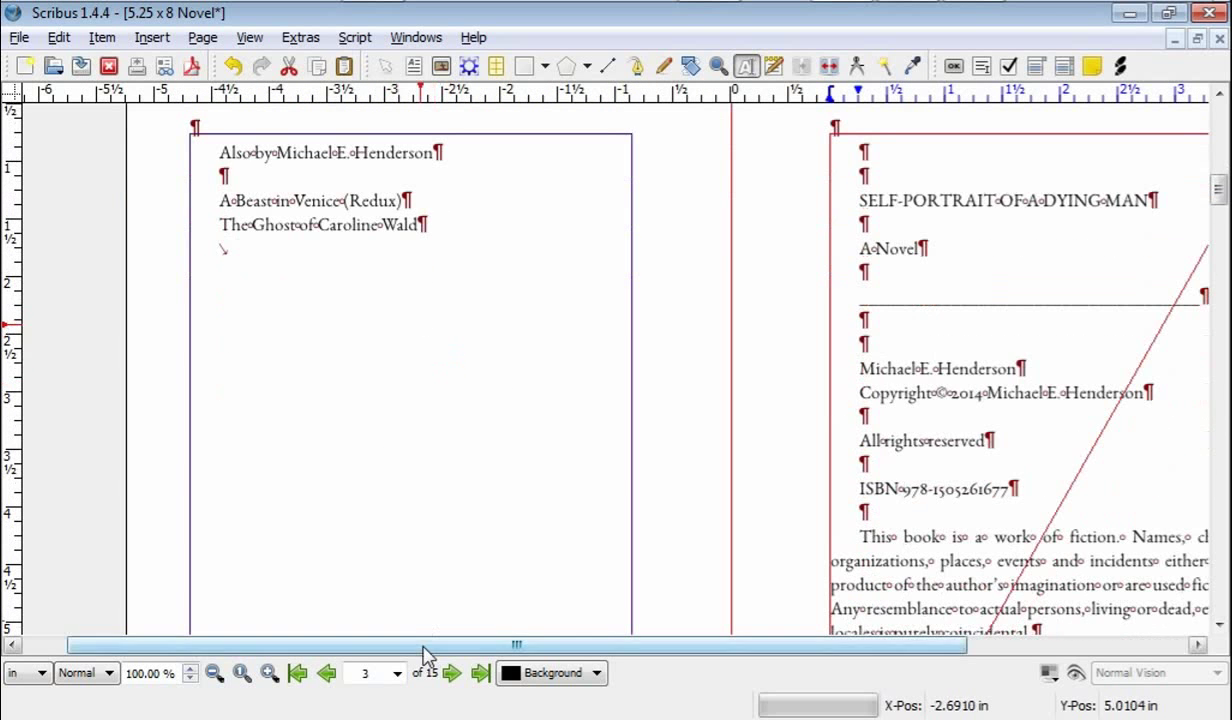
left_click_drag(423, 648, 658, 649)
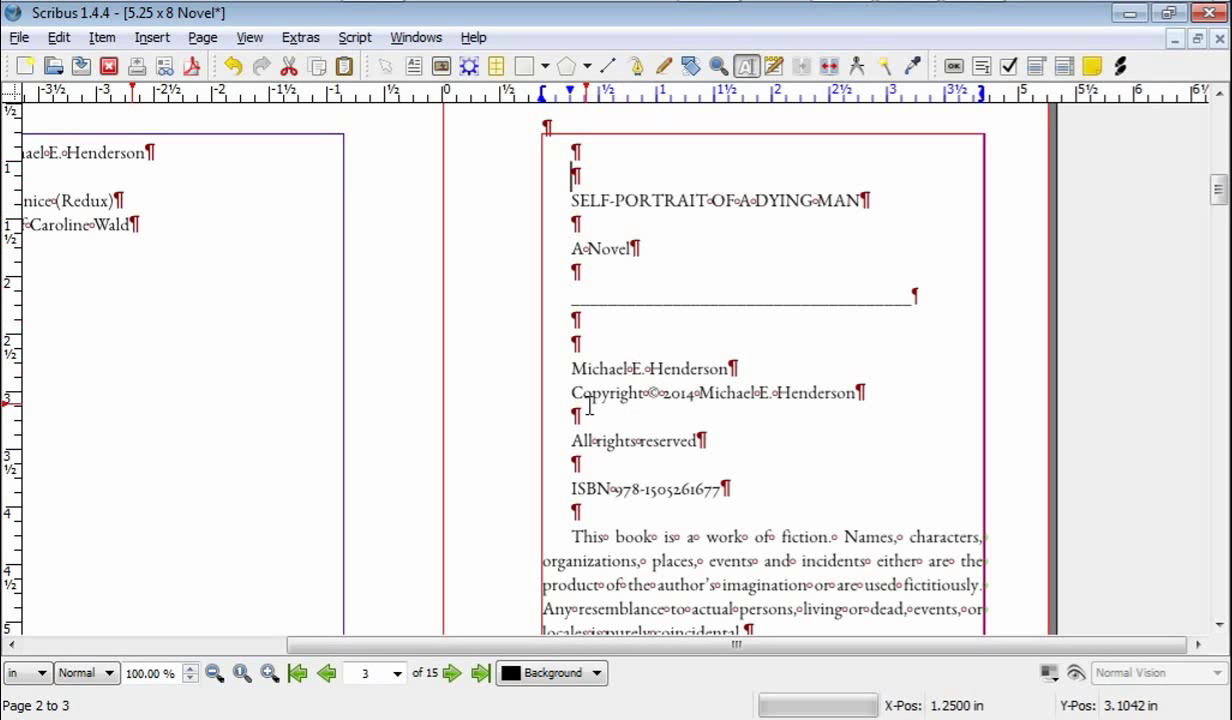
left_click(776, 360)
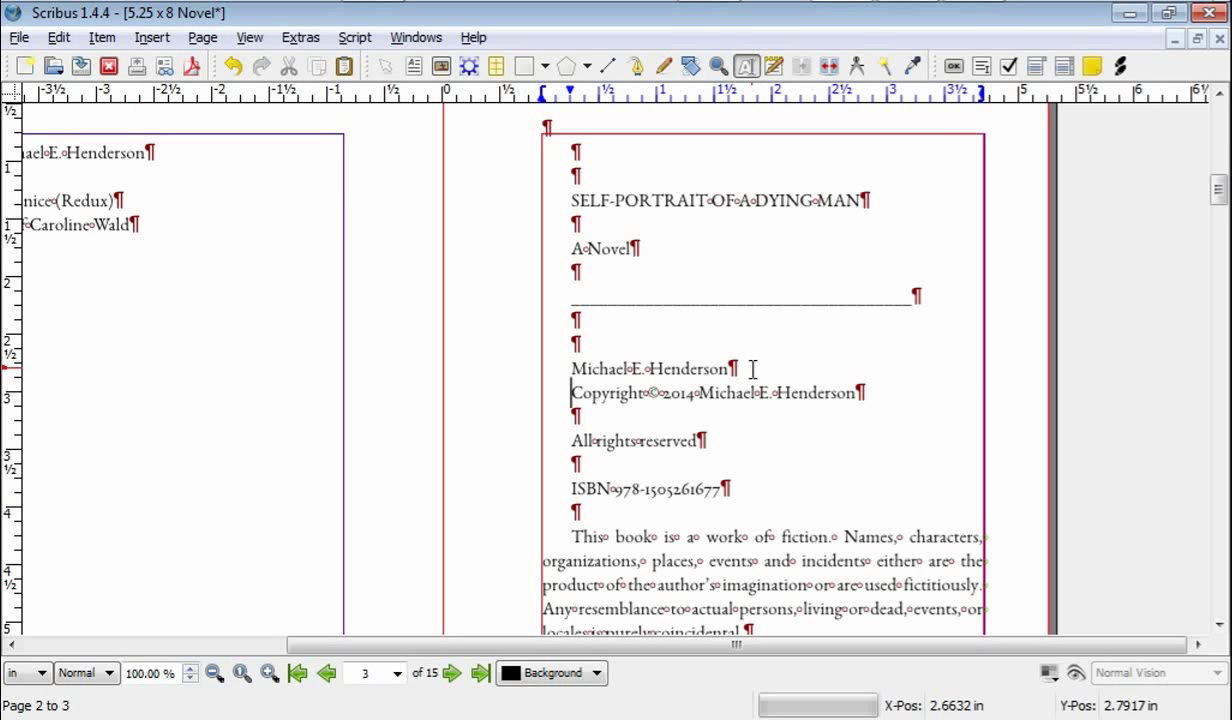
key("ctrl+Return")
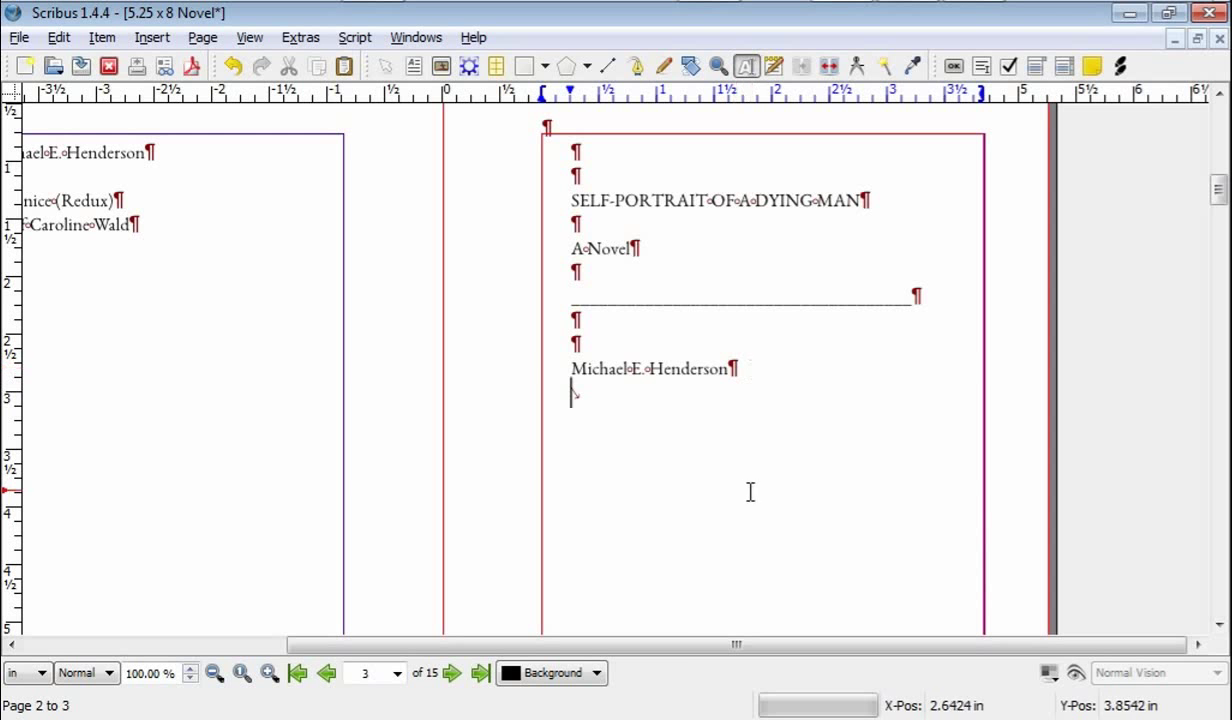
Insert a frame break on page 4 after the fiction disclaimer, just above the dedication.
scroll(690, 300, "down", 8)
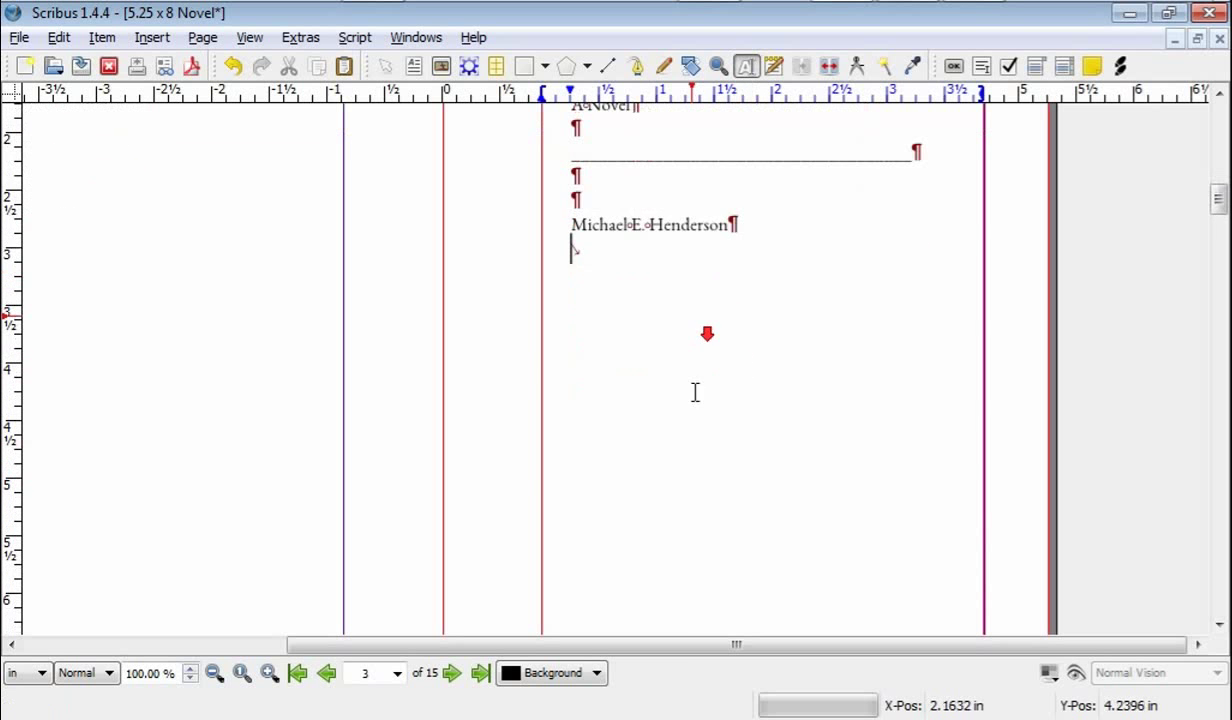
left_click_drag(662, 648, 448, 495)
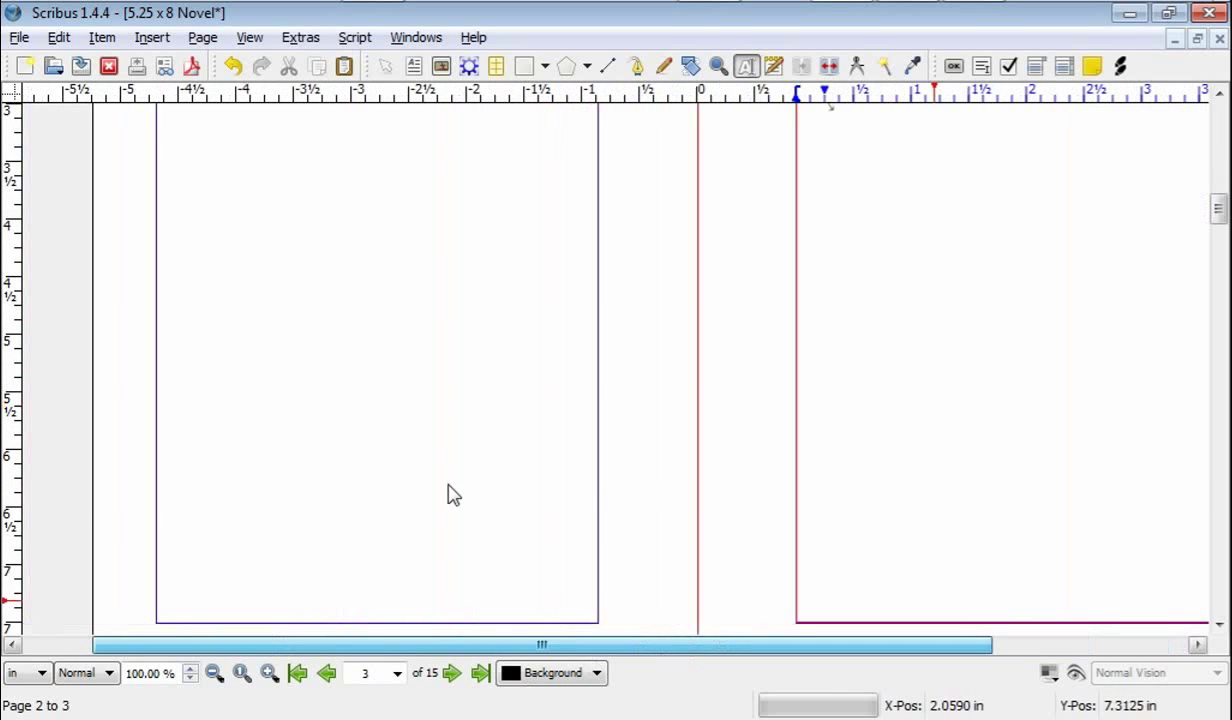
scroll(430, 455, "down", 6)
scroll(433, 460, "down", 2)
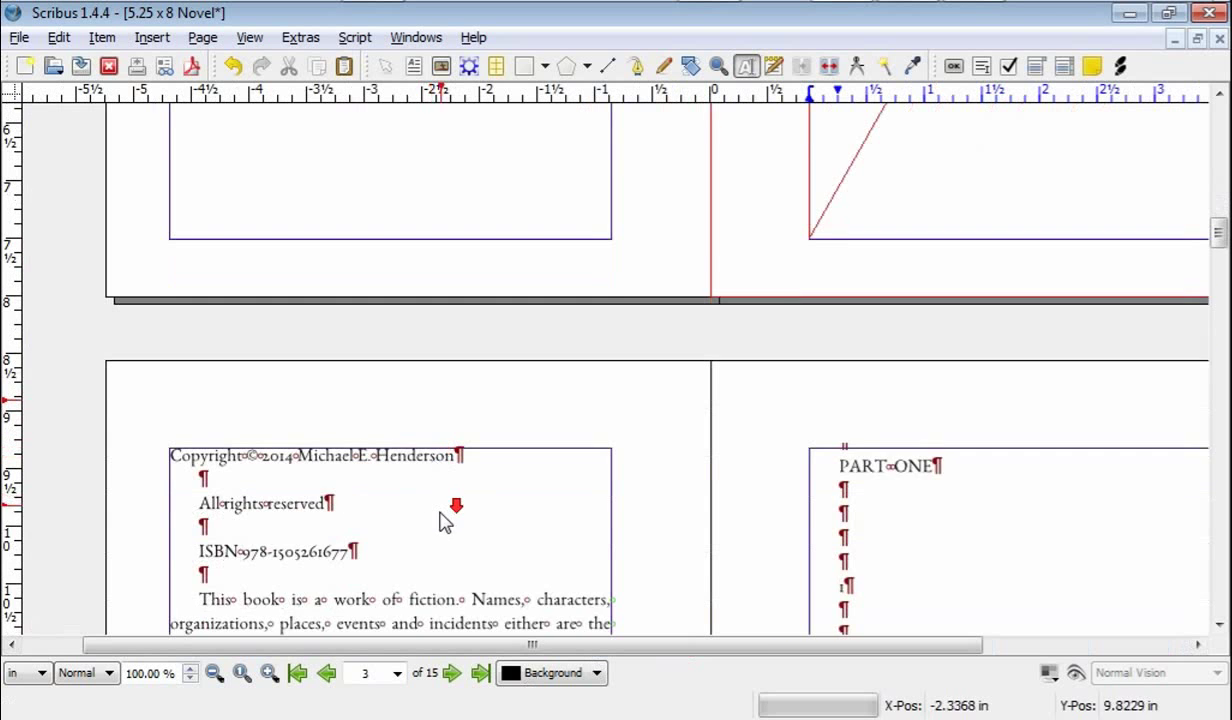
scroll(430, 500, "down", 2)
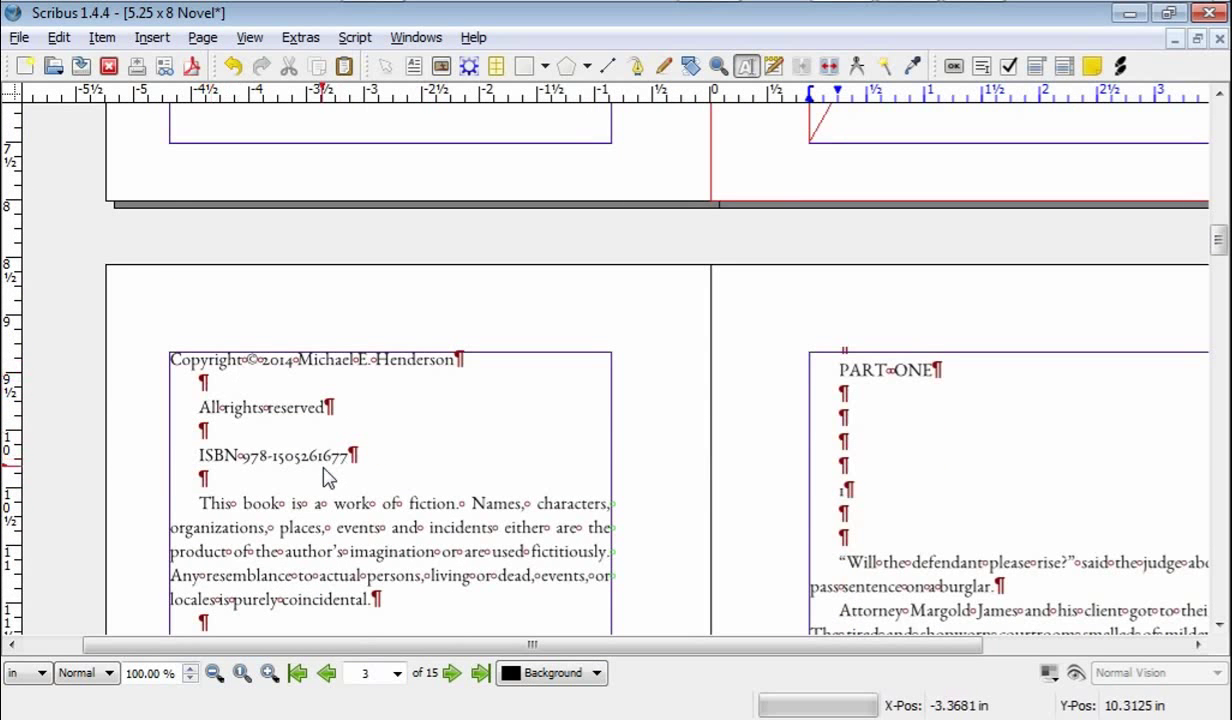
scroll(322, 460, "down", 2)
scroll(332, 515, "down", 2)
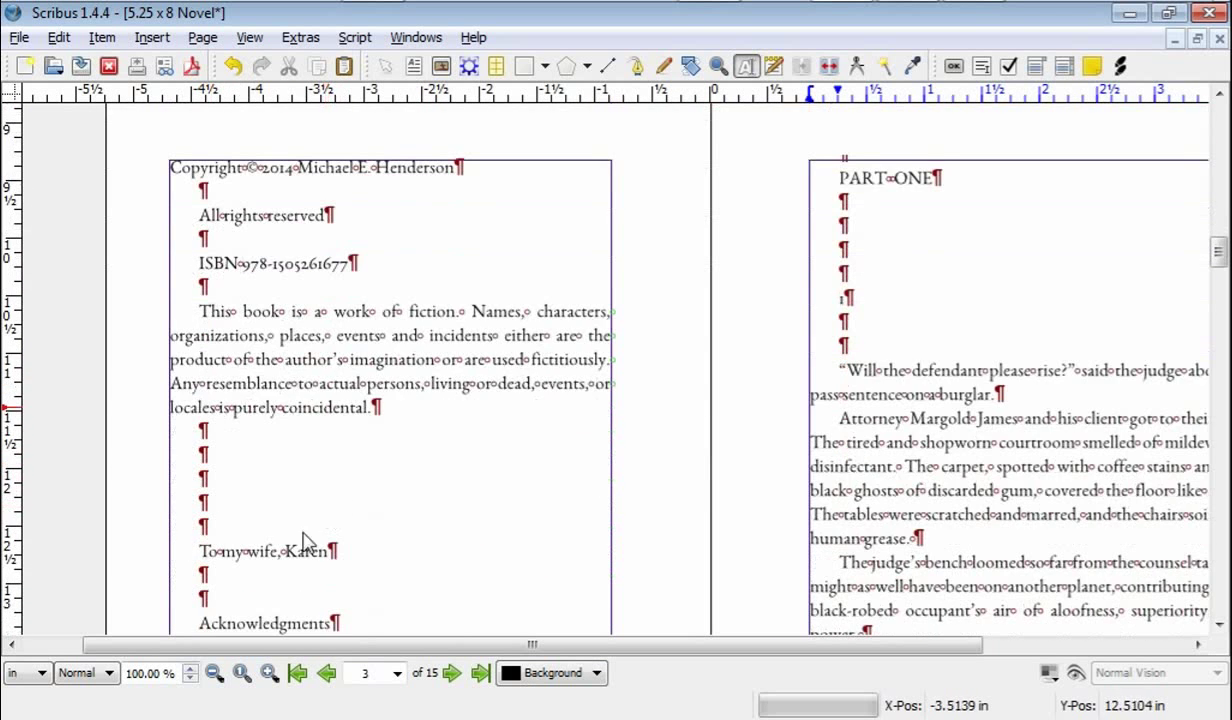
left_click(225, 530)
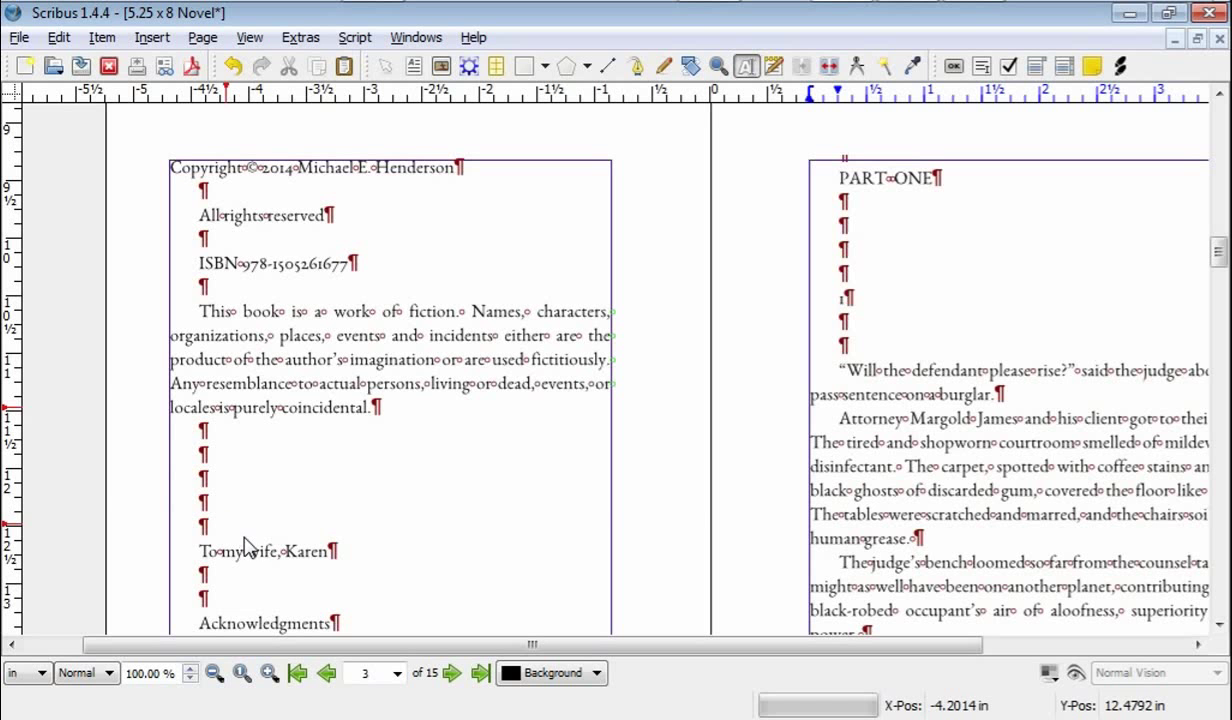
left_click(240, 527)
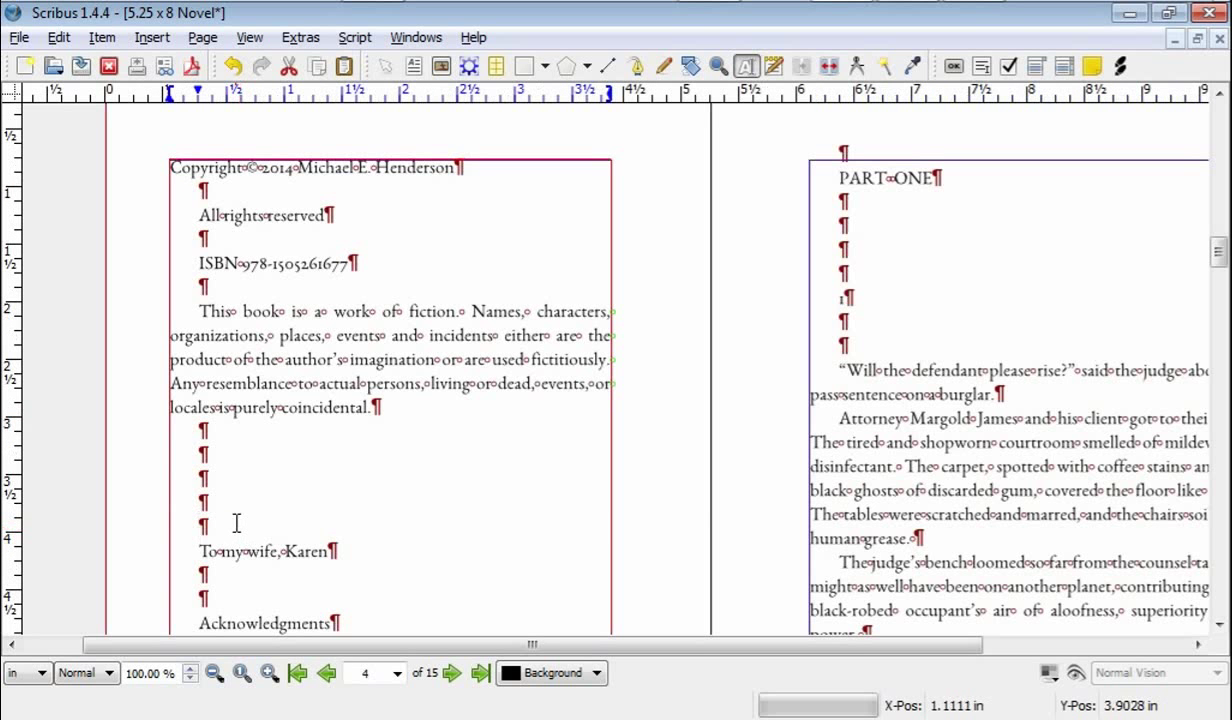
key("ctrl+Return")
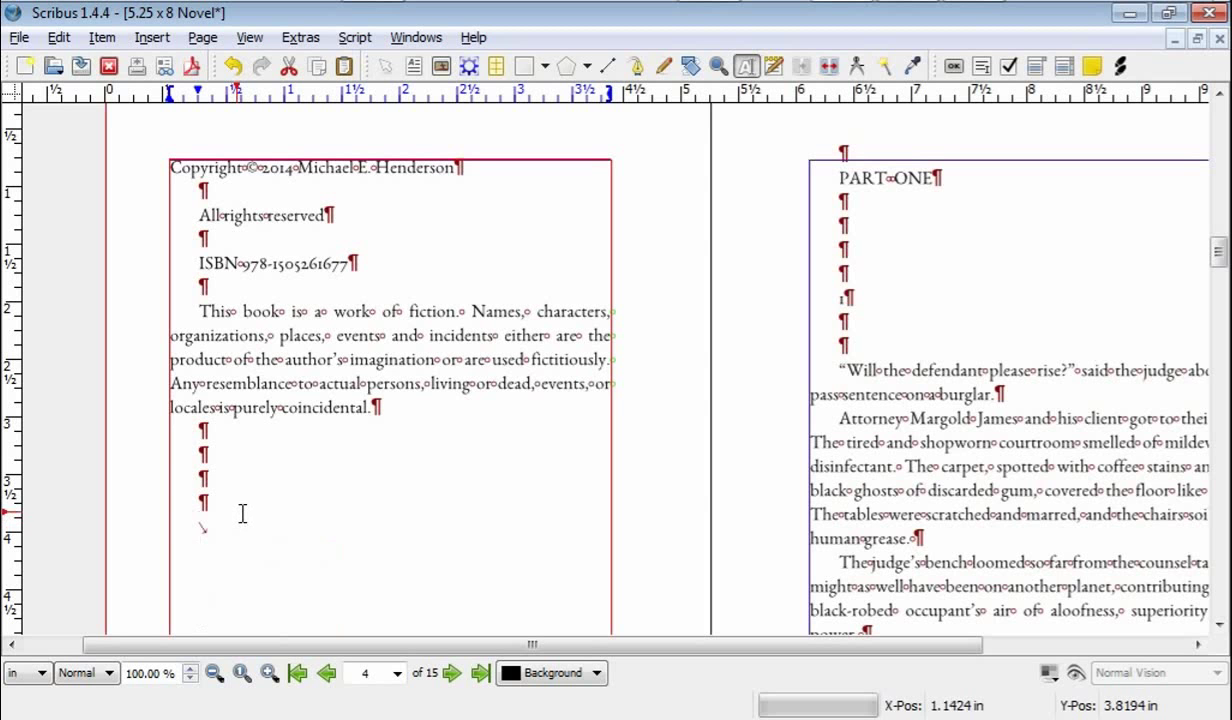
scroll(860, 410, "up", 8)
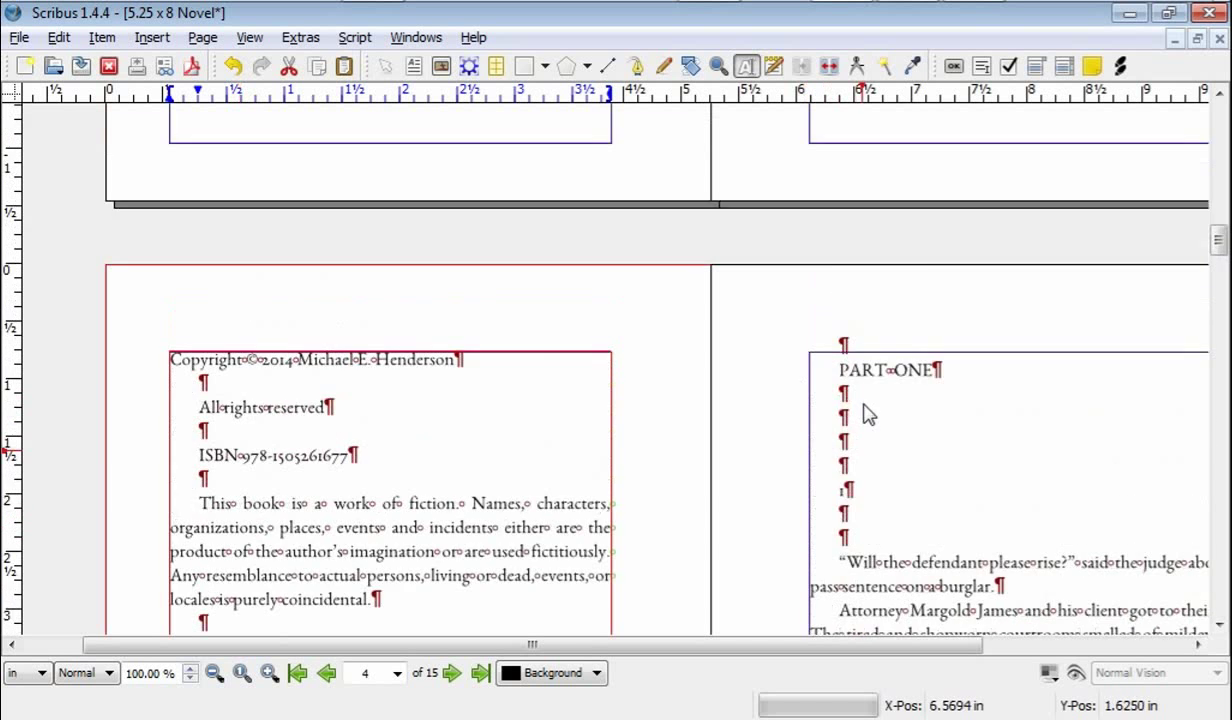
left_click_drag(1218, 233, 1218, 228)
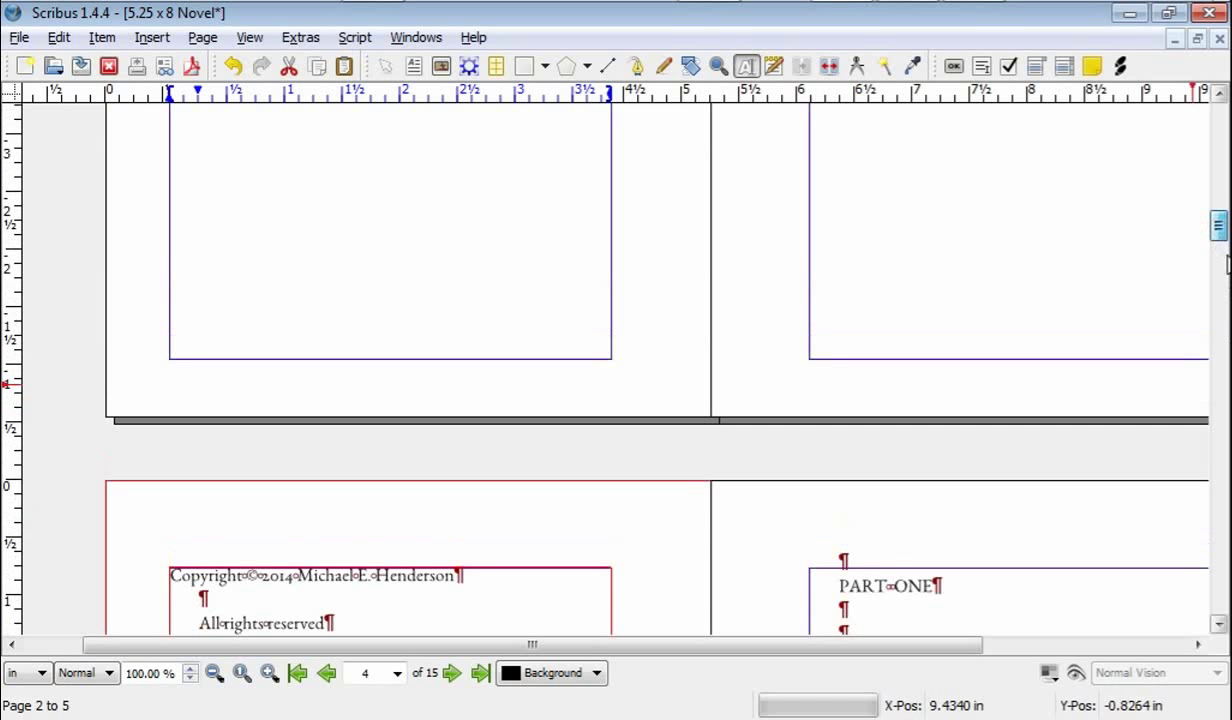
scroll(423, 522, "down", 1)
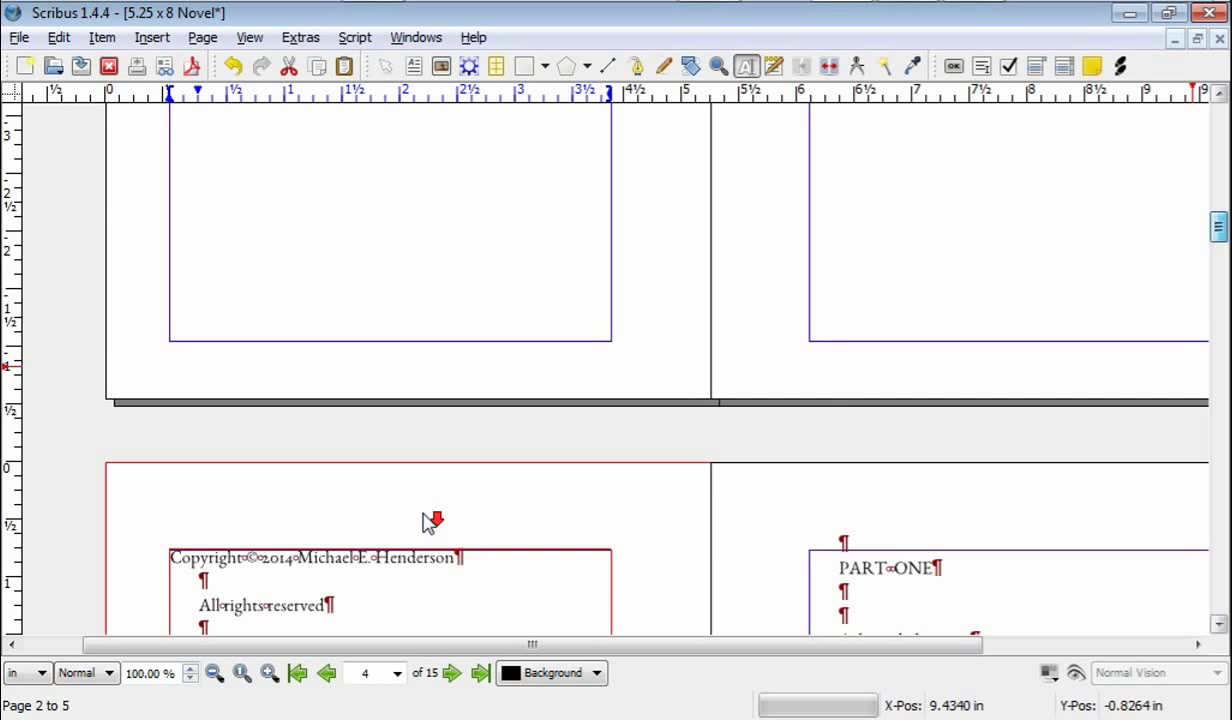
scroll(428, 520, "down", 12)
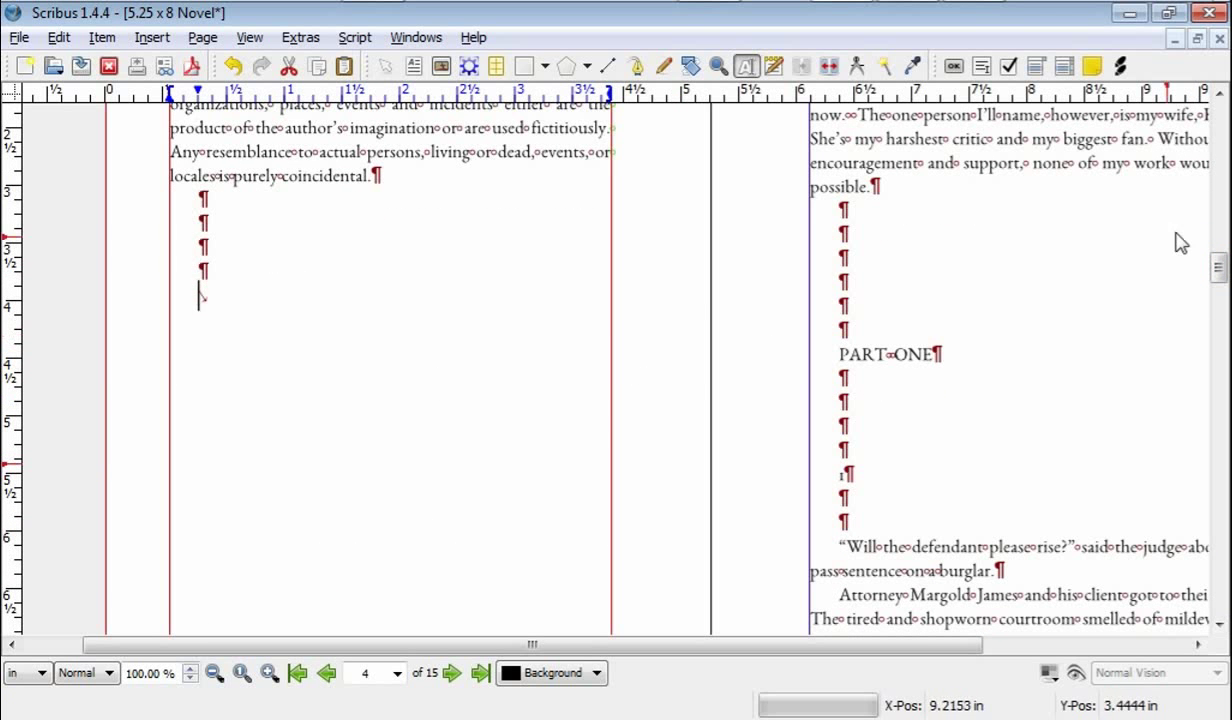
left_click_drag(1219, 267, 1220, 130)
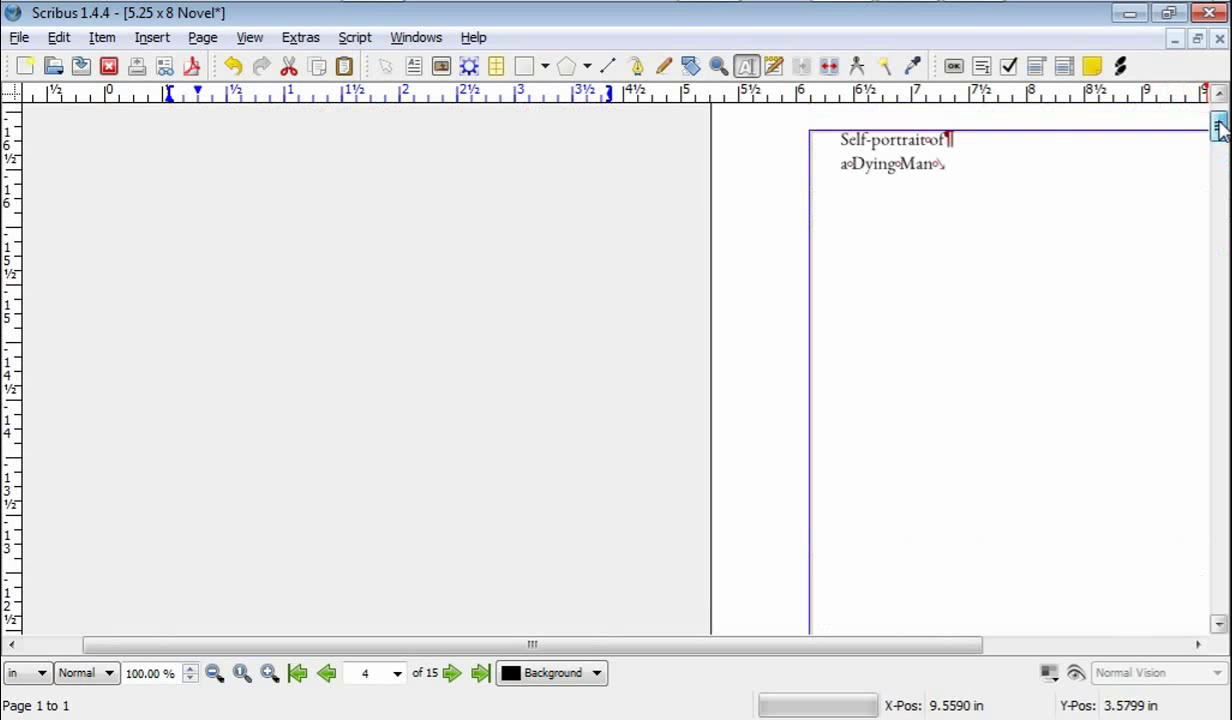